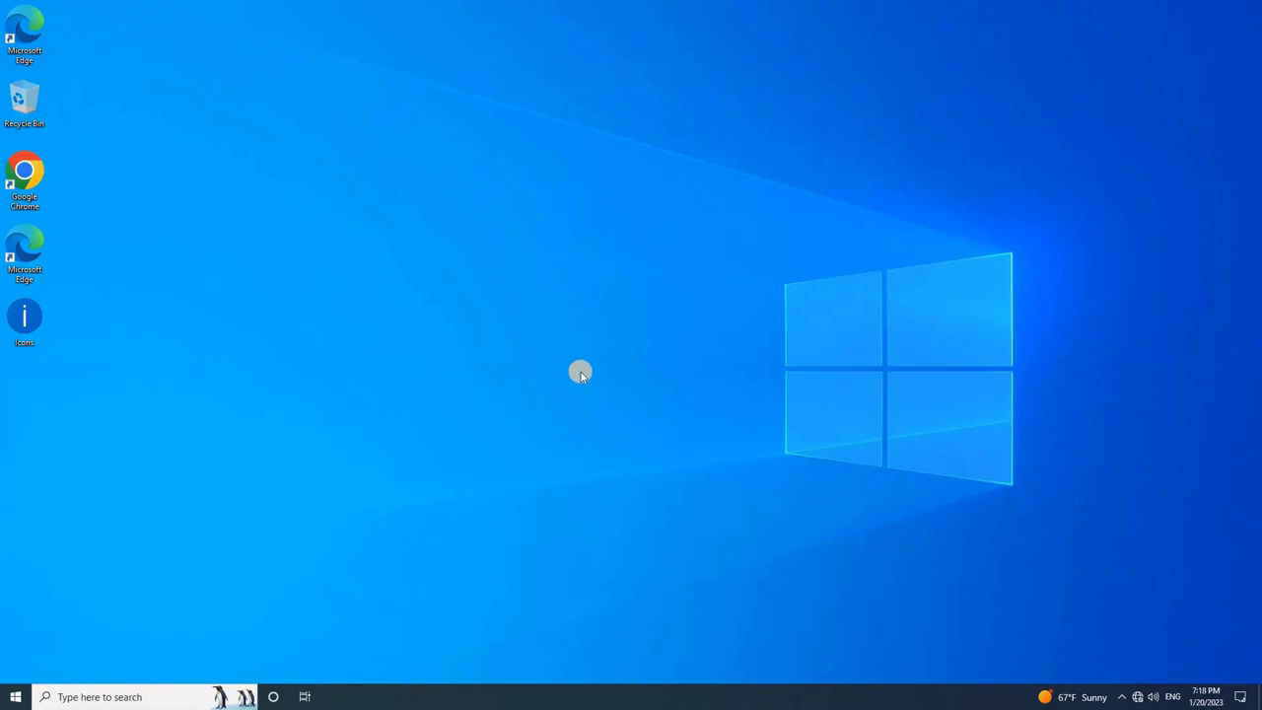
Launch the MorphoManager client from the Start menu's MorphoManager group
{"action": "left_click", "coordinate": [16, 696]}
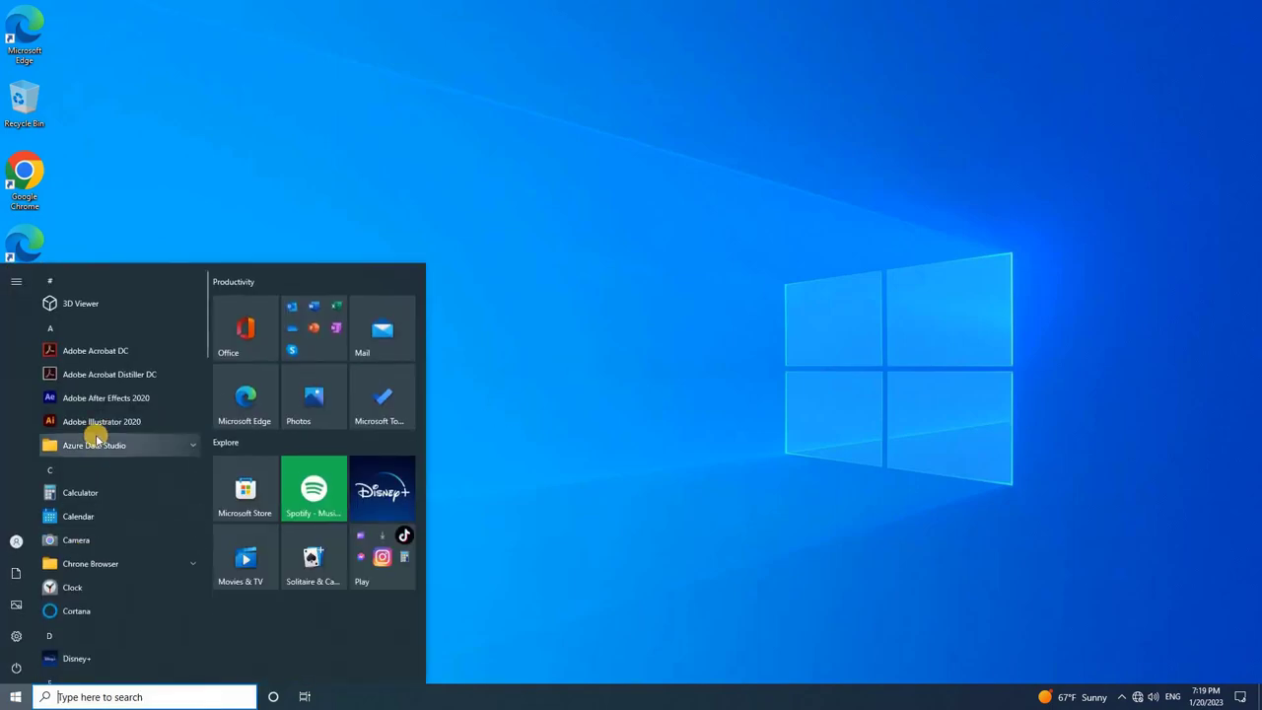
{"action": "scroll", "coordinate": [108, 443], "scroll_direction": "down", "scroll_amount": 10}
{"action": "scroll", "coordinate": [128, 473], "scroll_direction": "down", "scroll_amount": 3}
{"action": "left_click", "coordinate": [133, 460]}
{"action": "left_click", "coordinate": [147, 554]}
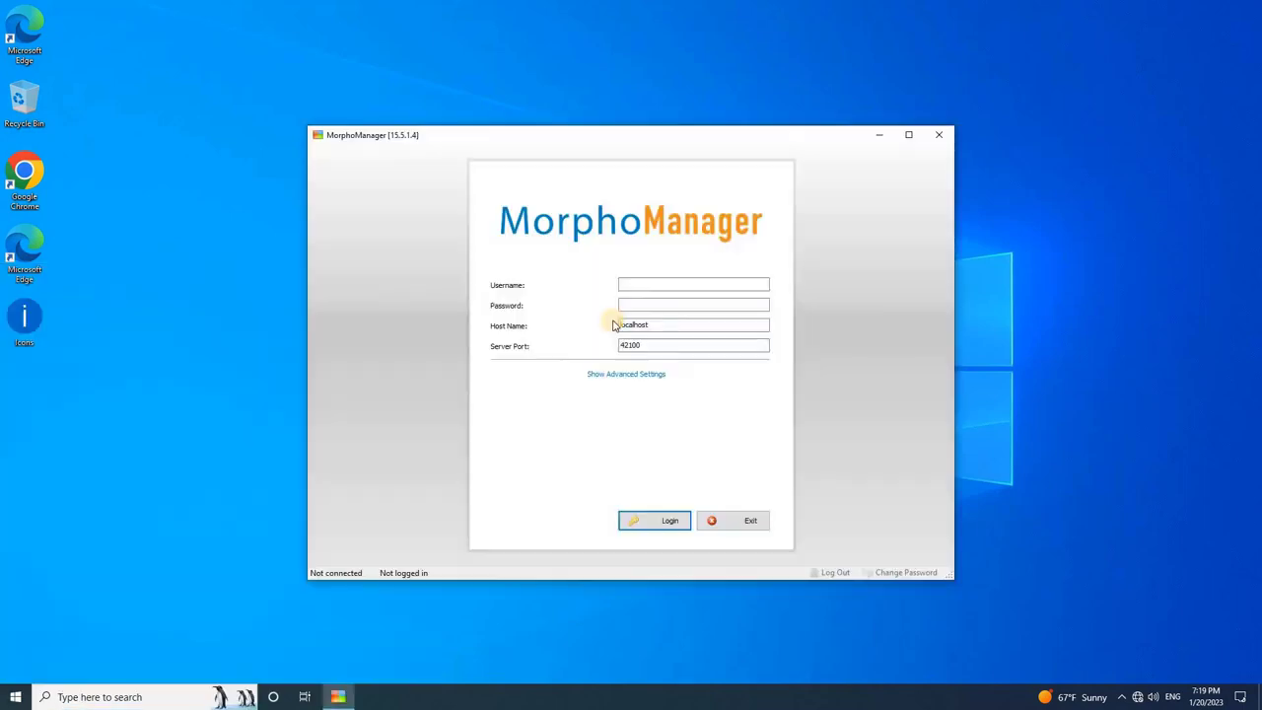
Log in as administrator and check System Status showing 47 offline MA5G devices
{"action": "left_click", "coordinate": [634, 285]}
{"action": "type", "text": "a"}
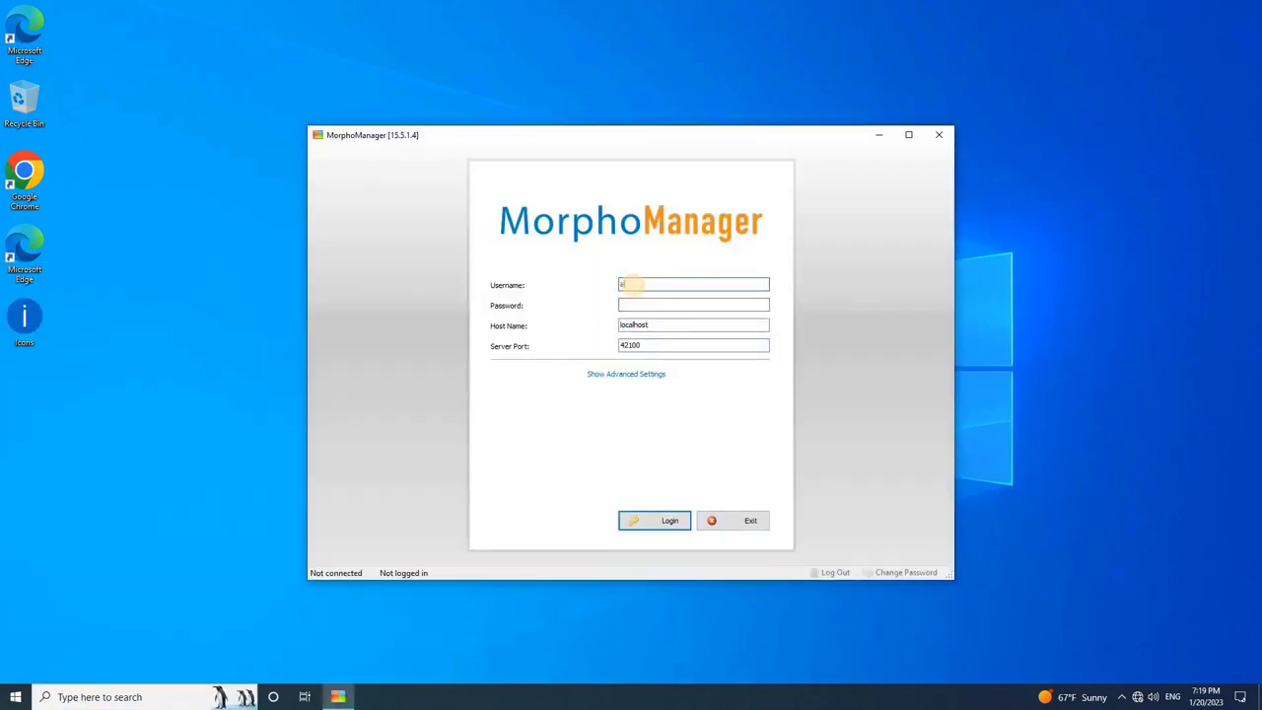
{"action": "type", "text": "dmini"}
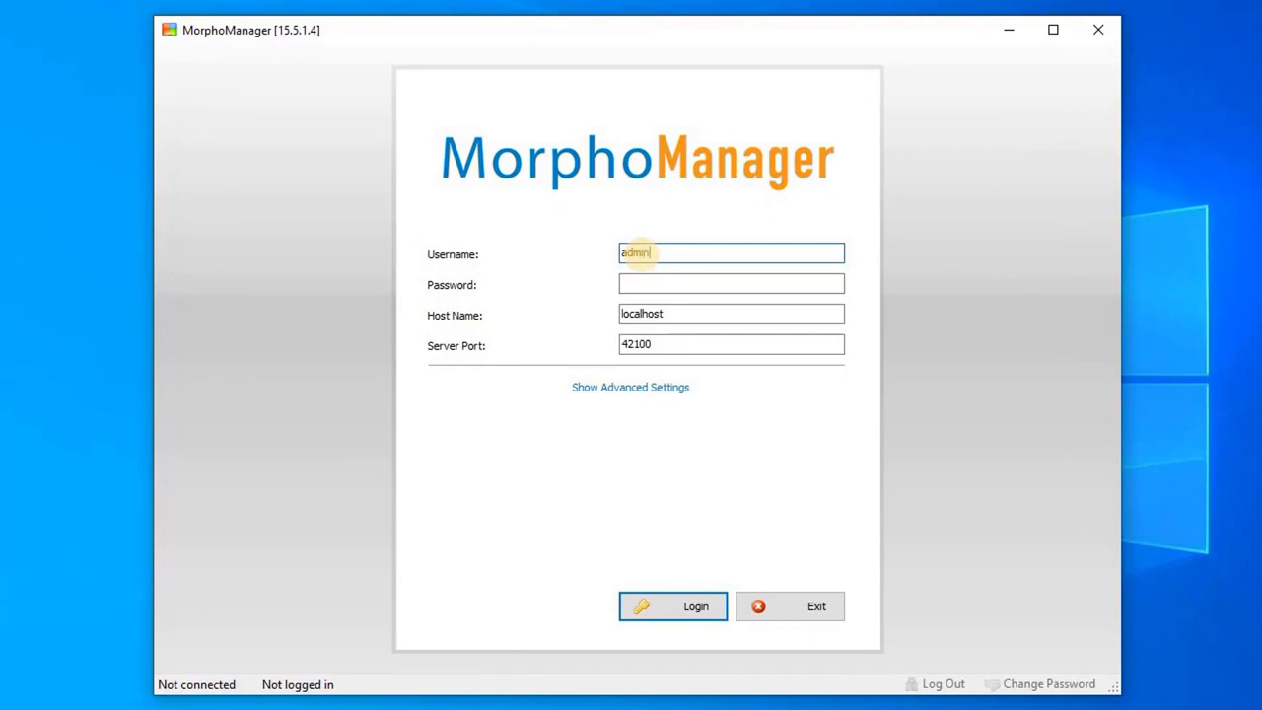
{"action": "type", "text": "strator"}
{"action": "key", "text": "Tab"}
{"action": "type", "text": "password"}
{"action": "left_click", "coordinate": [690, 603]}
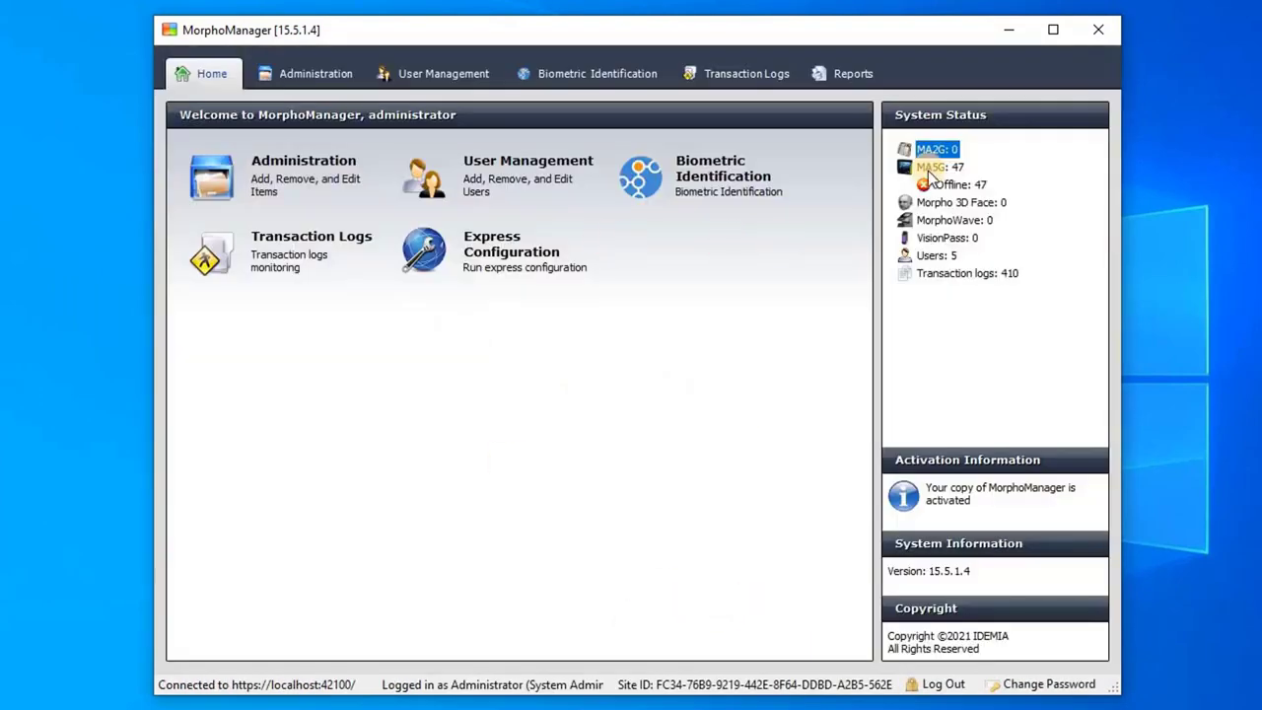
{"action": "left_click", "coordinate": [963, 188]}
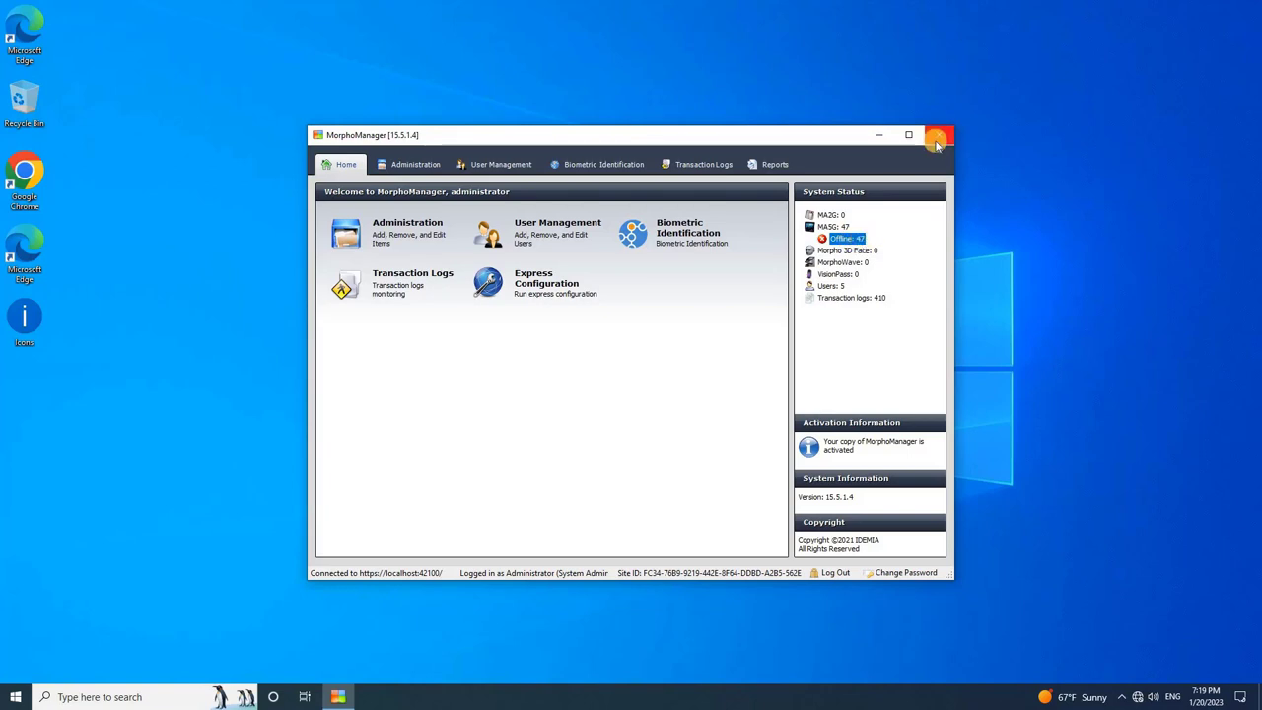
Close the client and stop the MorphoManager server in Server Manager
{"action": "left_click", "coordinate": [936, 140]}
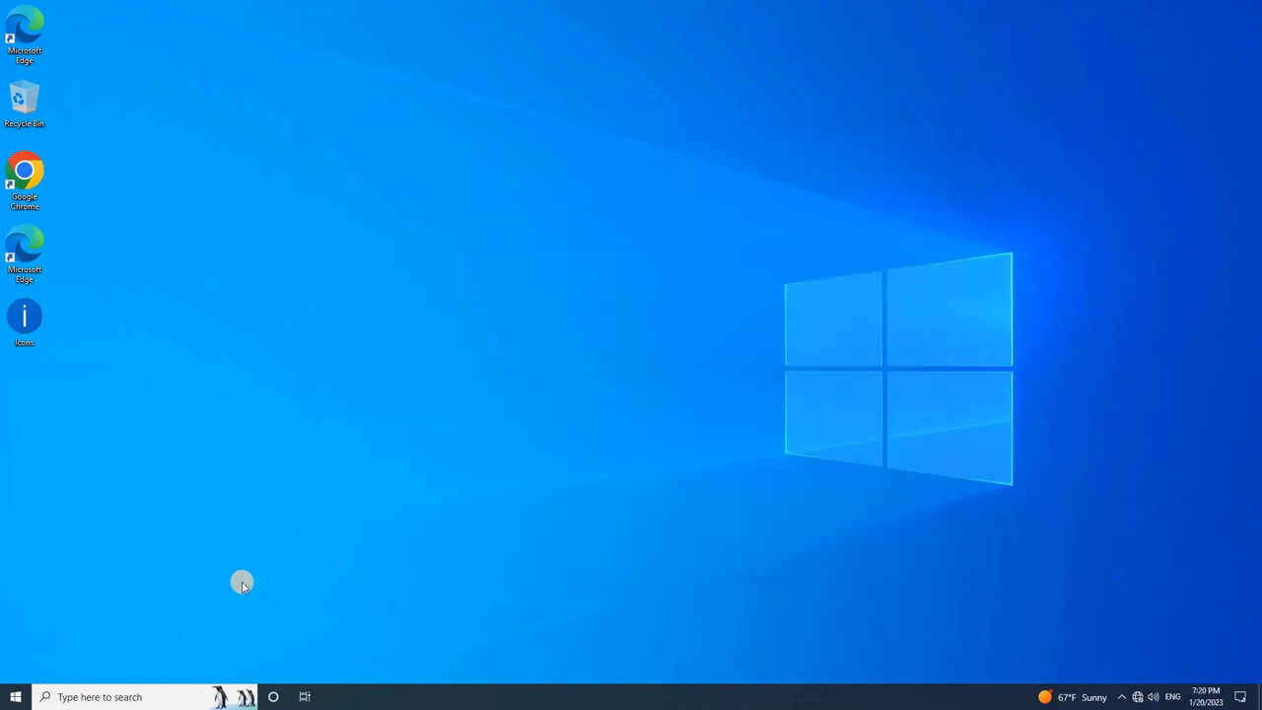
{"action": "left_click", "coordinate": [16, 697]}
{"action": "scroll", "coordinate": [99, 469], "scroll_direction": "down", "scroll_amount": 5}
{"action": "scroll", "coordinate": [100, 469], "scroll_direction": "down", "scroll_amount": 5}
{"action": "left_click", "coordinate": [127, 461]}
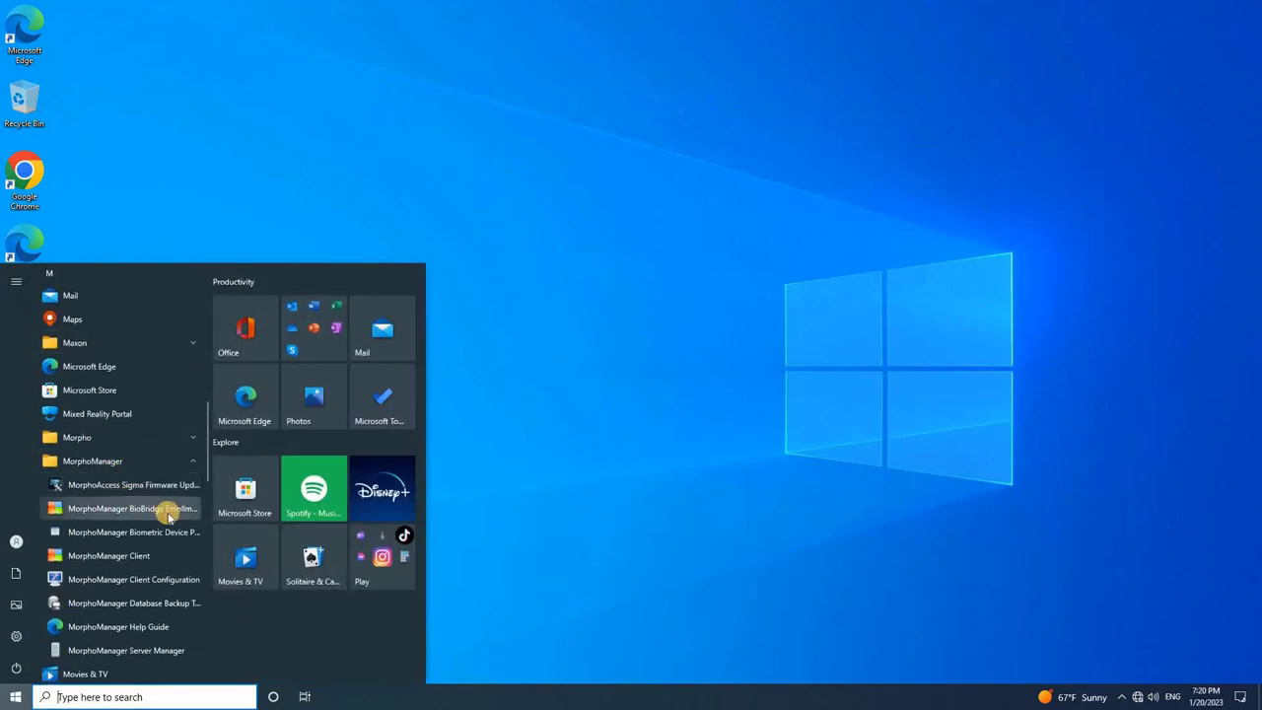
{"action": "left_click", "coordinate": [183, 650]}
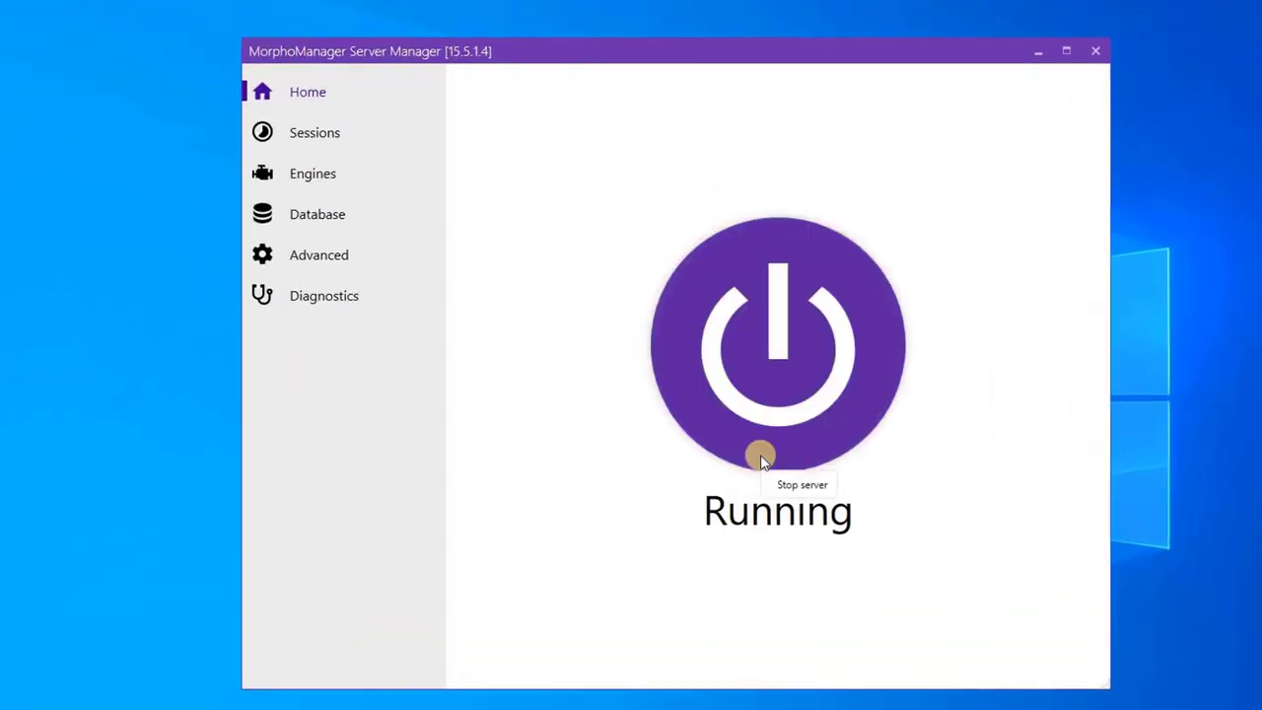
{"action": "left_click", "coordinate": [760, 458]}
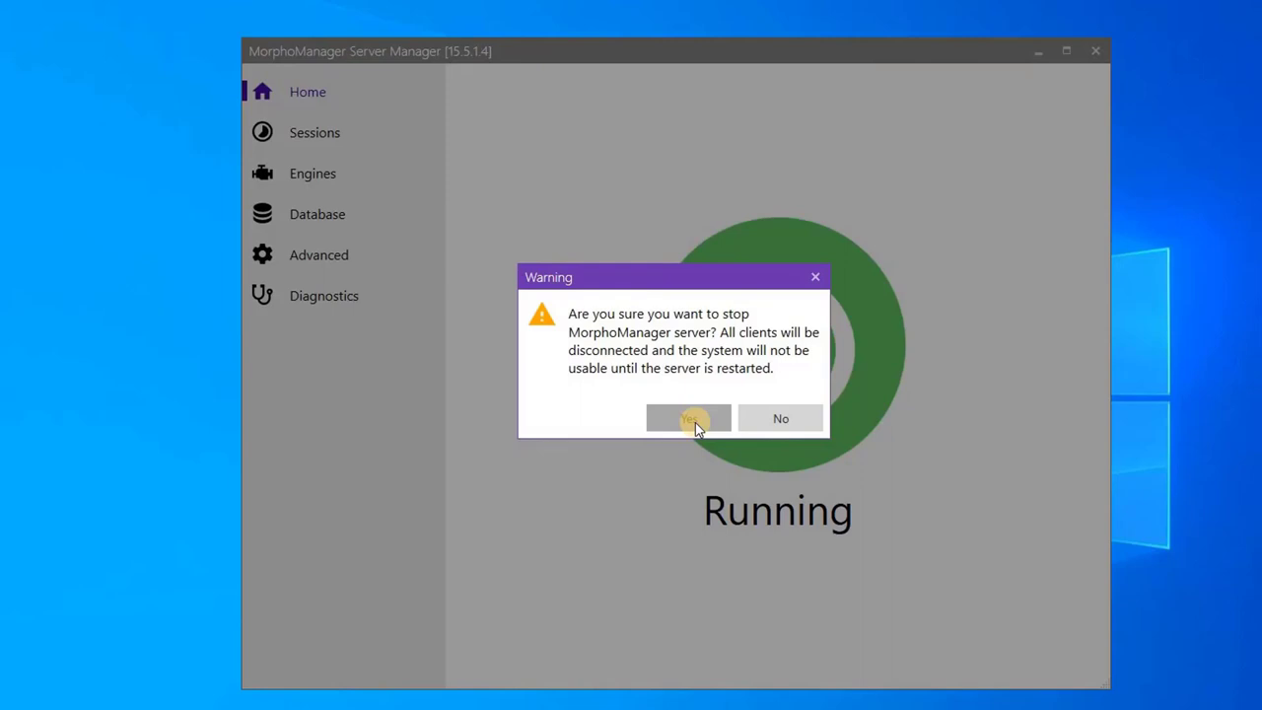
{"action": "left_click", "coordinate": [695, 422]}
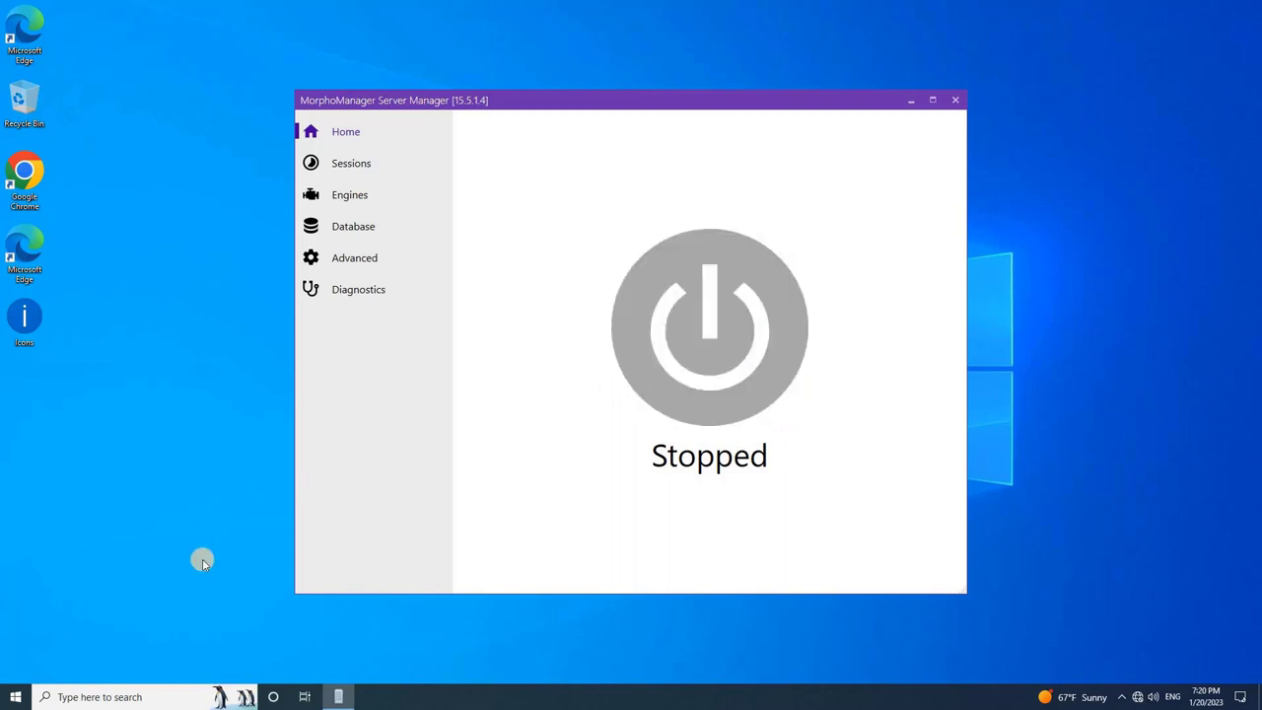
Launch the Database Backup Tool and set the Desktop as backup location
{"action": "left_click", "coordinate": [15, 697]}
{"action": "scroll", "coordinate": [120, 598], "scroll_direction": "down", "scroll_amount": 5}
{"action": "scroll", "coordinate": [149, 563], "scroll_direction": "down", "scroll_amount": 5}
{"action": "left_click", "coordinate": [183, 524]}
{"action": "scroll", "coordinate": [172, 552], "scroll_direction": "down", "scroll_amount": 1}
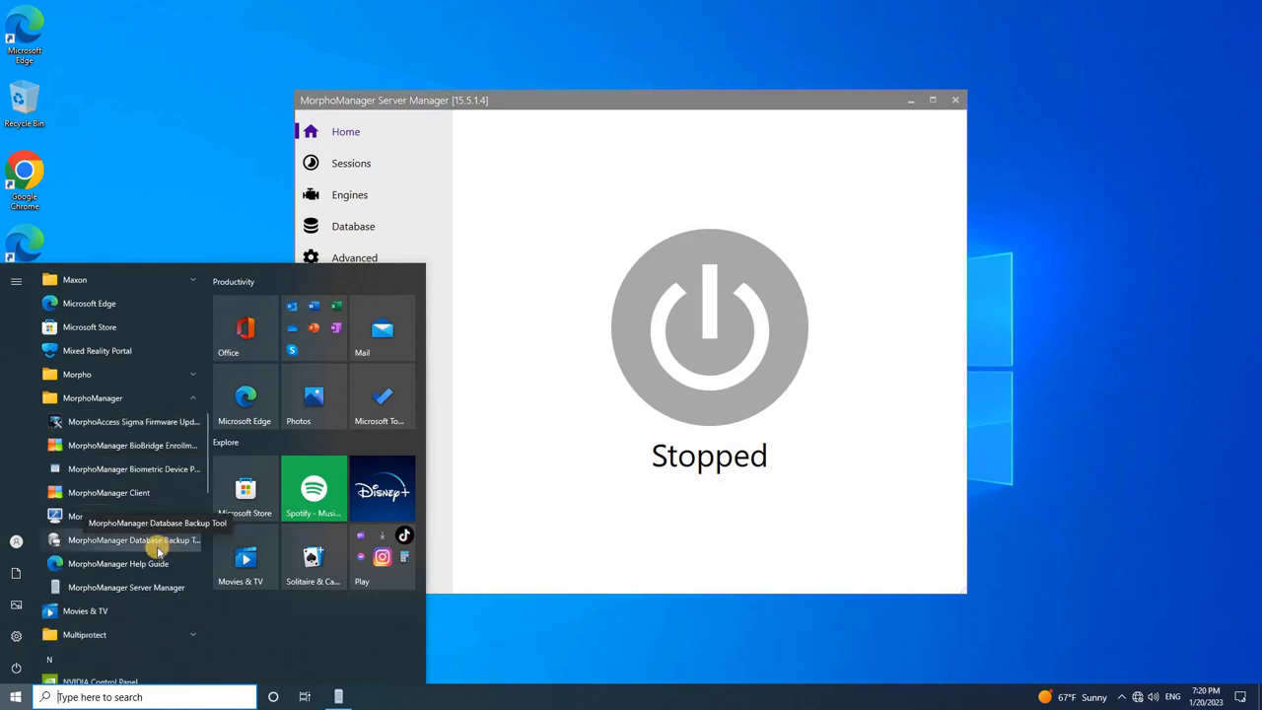
{"action": "left_click", "coordinate": [158, 540]}
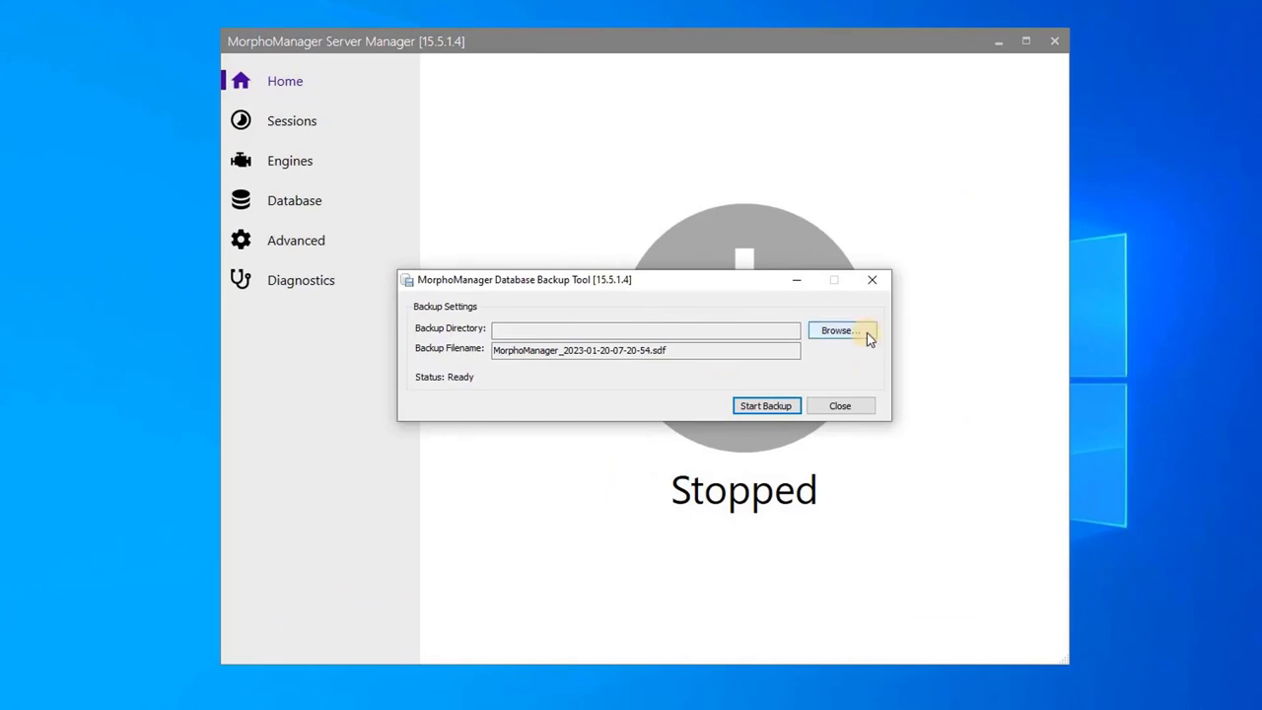
{"action": "left_click", "coordinate": [836, 330]}
{"action": "left_click", "coordinate": [577, 325]}
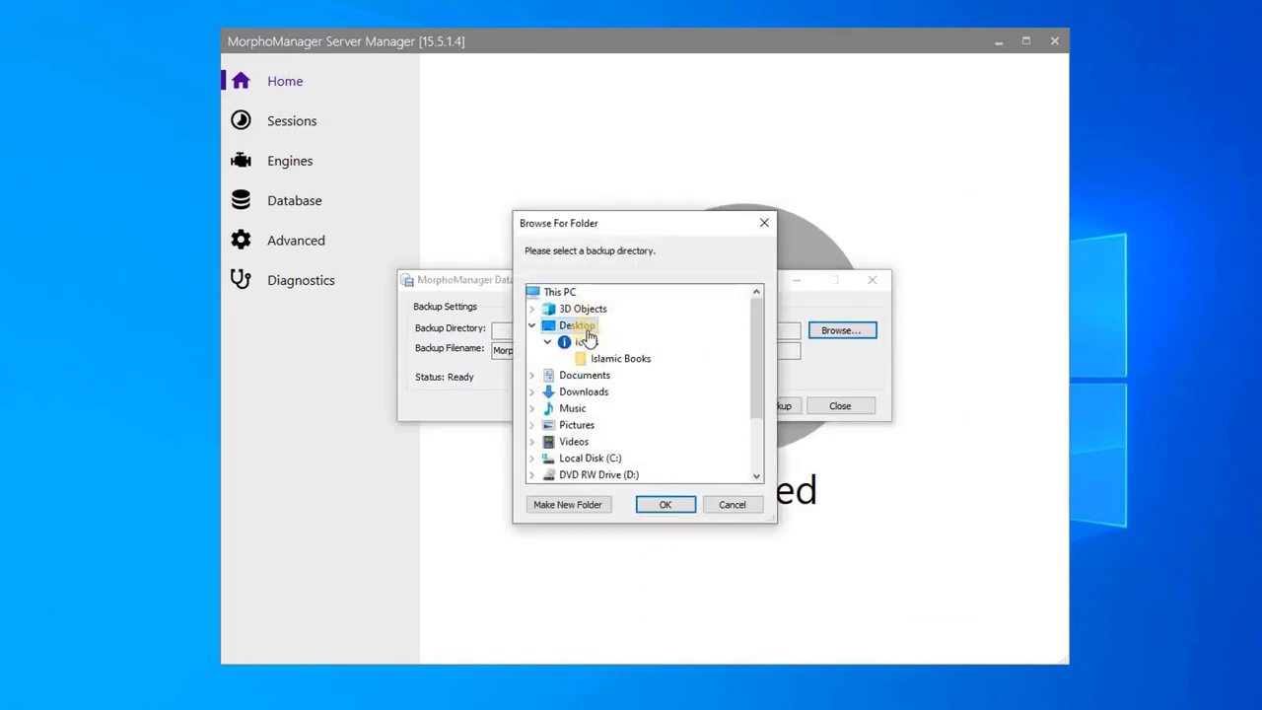
{"action": "left_click", "coordinate": [666, 504]}
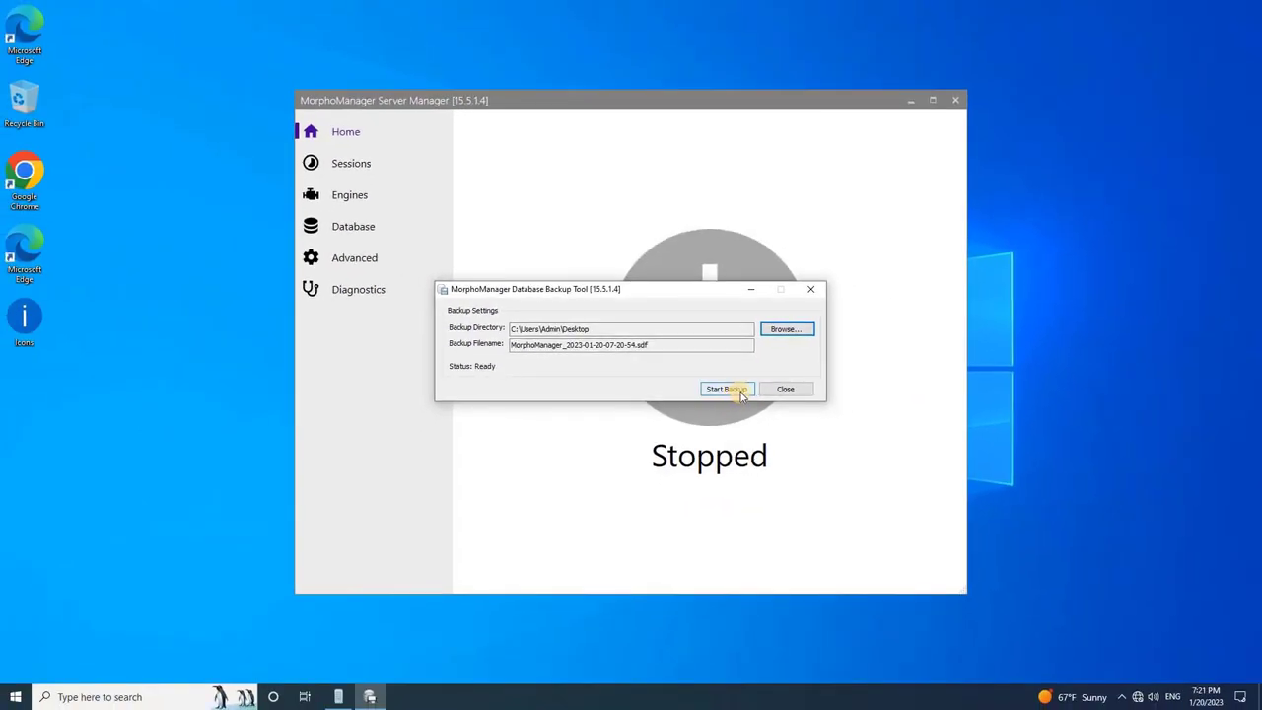
Run the database backup, dismiss the completion message and exit the tool
{"action": "left_click", "coordinate": [740, 391]}
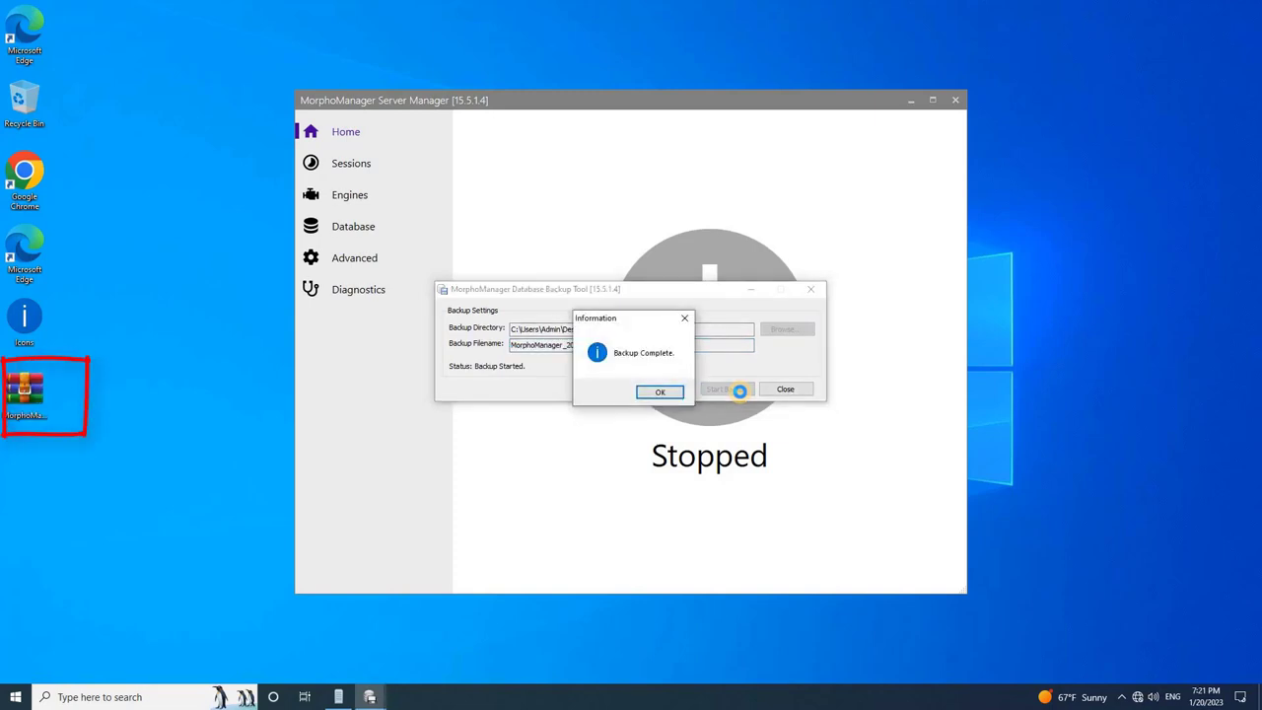
{"action": "left_click", "coordinate": [662, 394]}
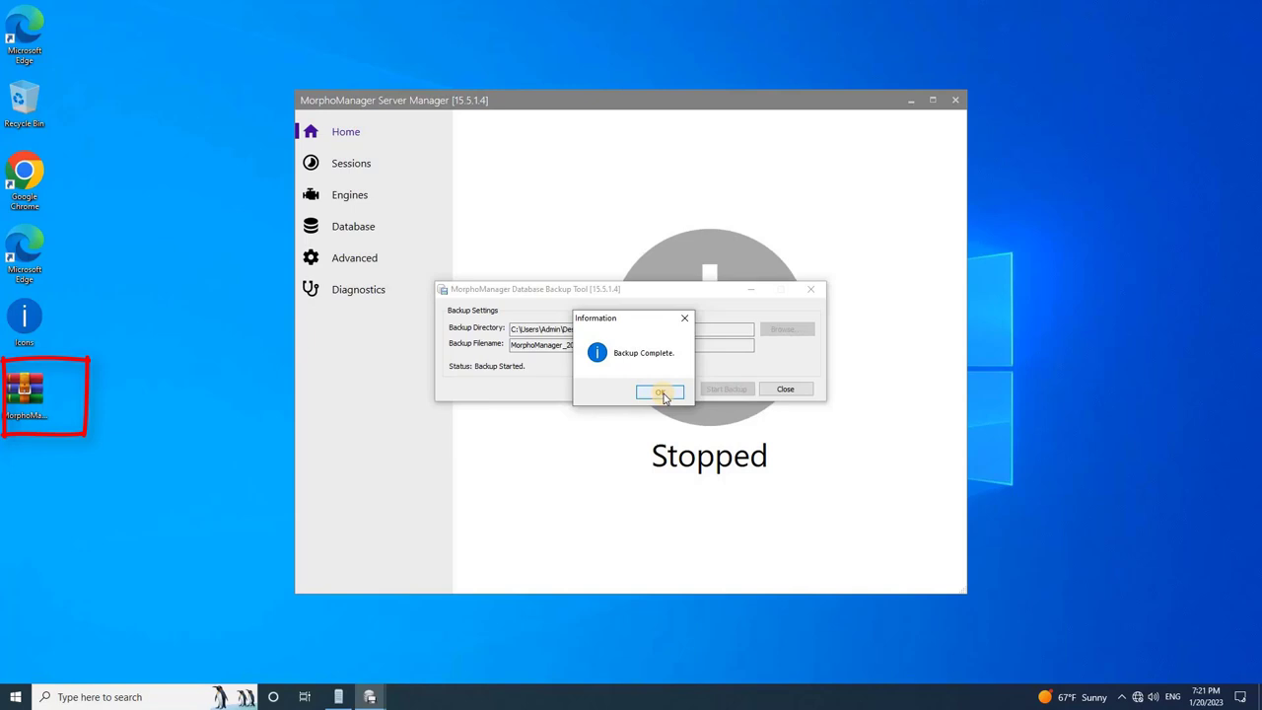
{"action": "left_click", "coordinate": [662, 393]}
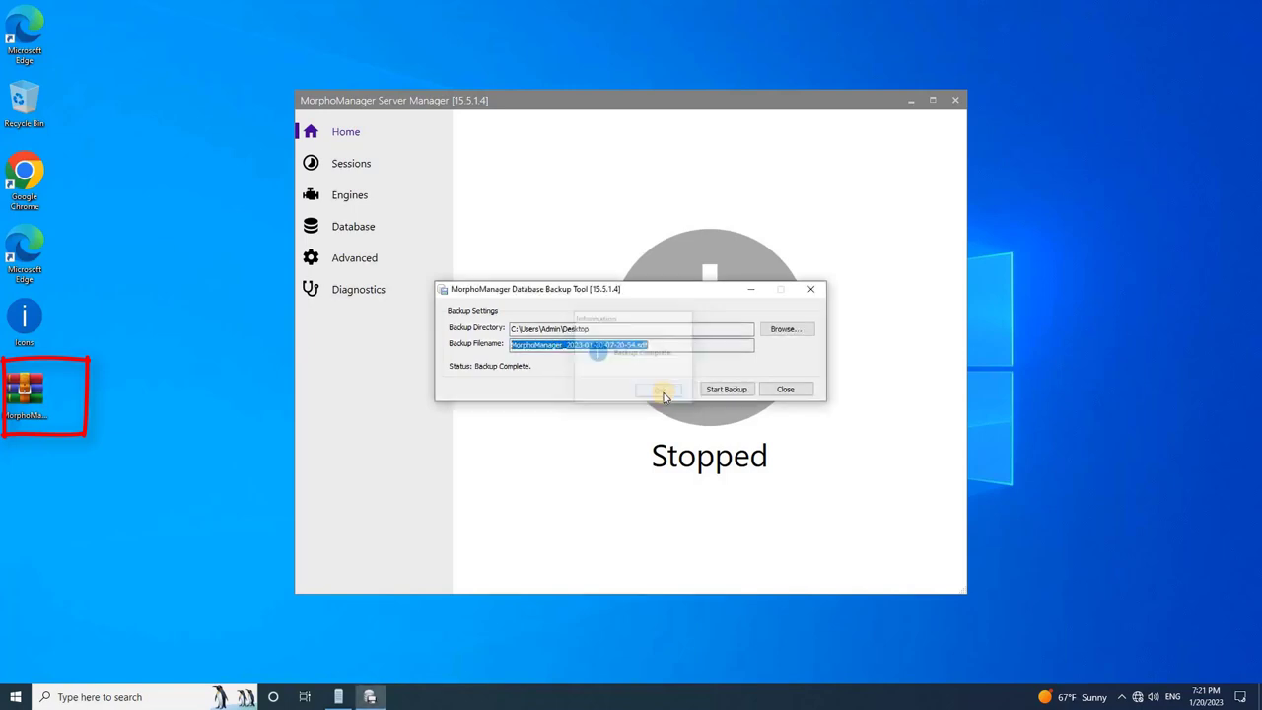
{"action": "left_click", "coordinate": [810, 392]}
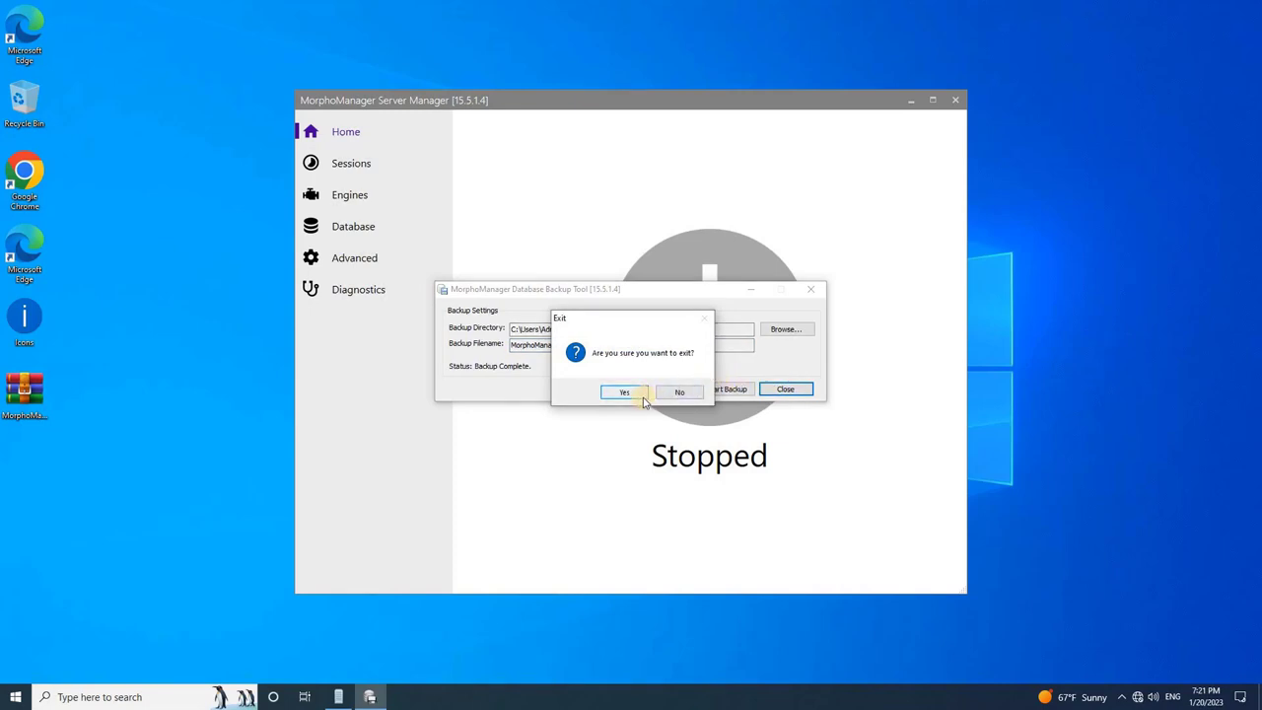
{"action": "left_click", "coordinate": [642, 395]}
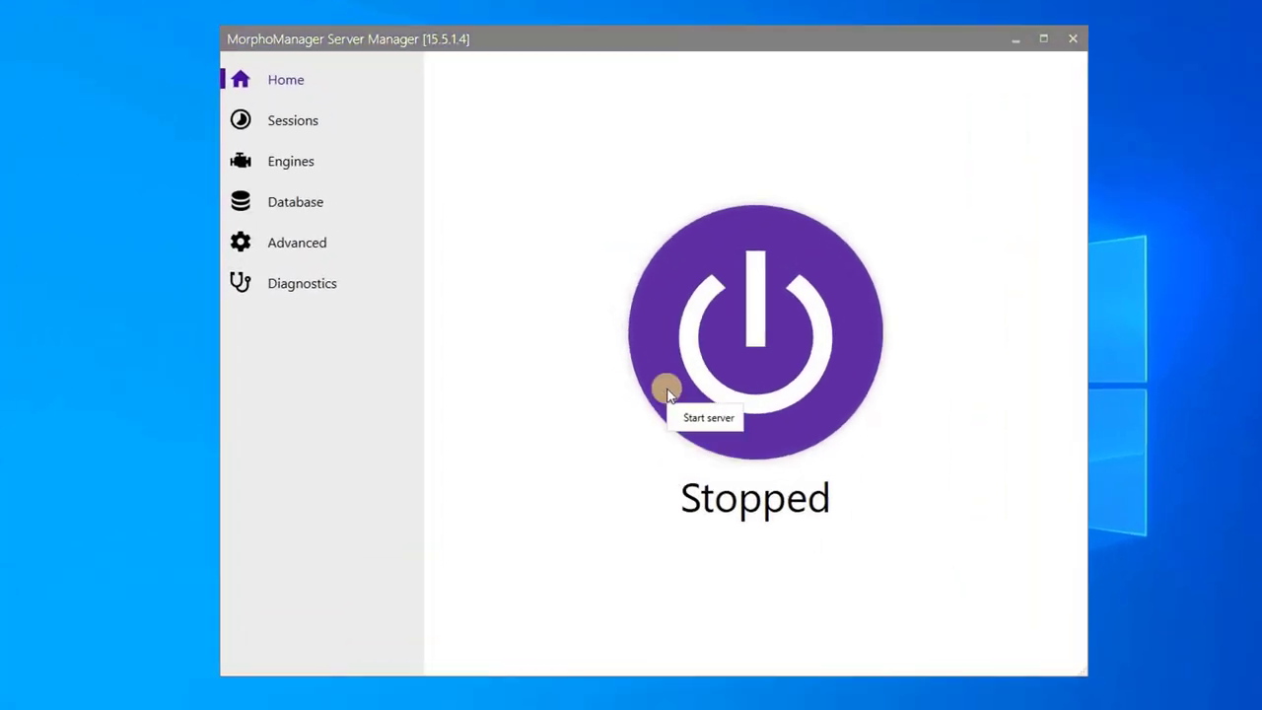
Start the MorphoManager server again from Server Manager until it shows Running
{"action": "left_click", "coordinate": [666, 392]}
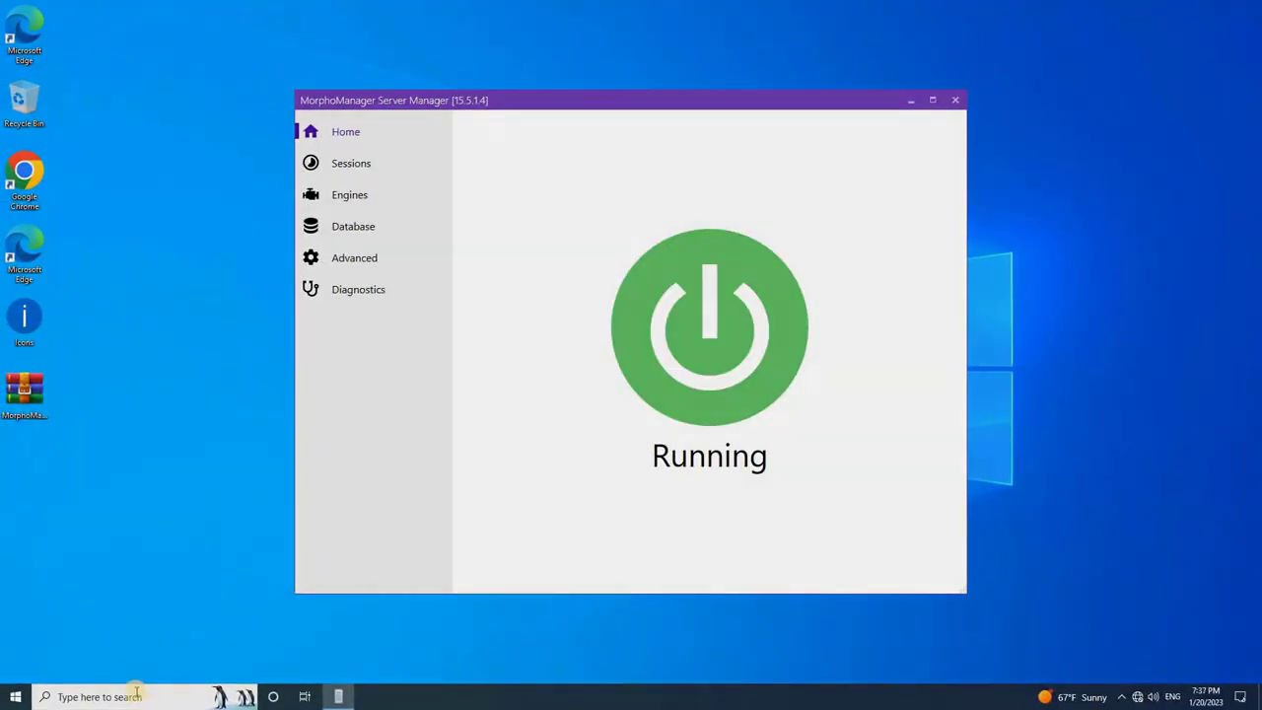
Open MorphoManager via Windows search and log in as administrator, showing zero devices and users
{"action": "left_click", "coordinate": [128, 696]}
{"action": "left_click", "coordinate": [219, 349]}
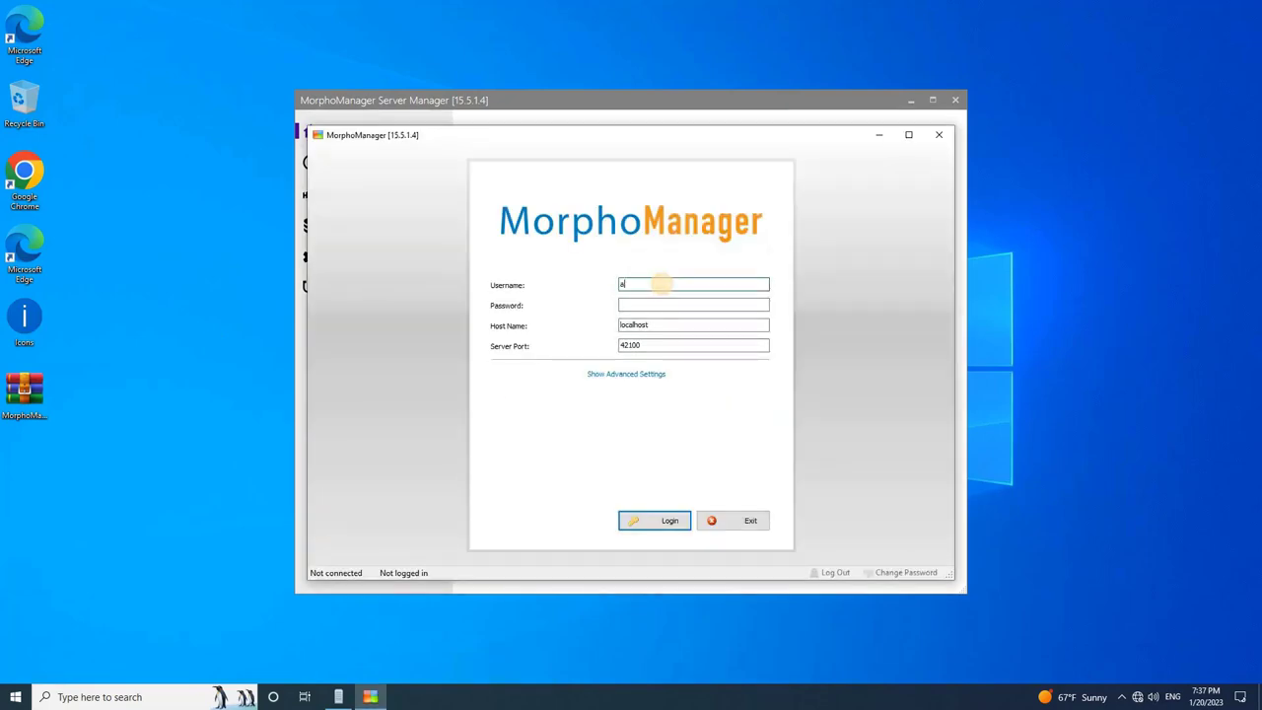
{"action": "type", "text": "administrator"}
{"action": "key", "text": "Tab"}
{"action": "type", "text": "password"}
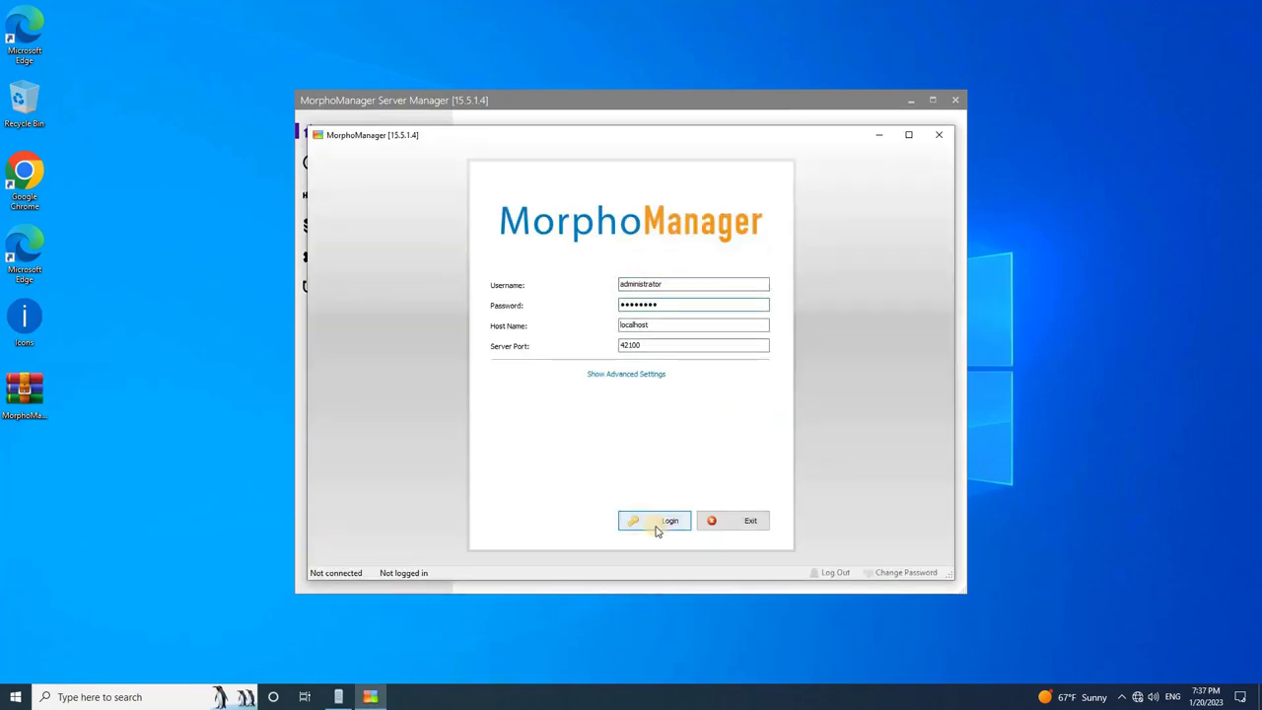
{"action": "left_click", "coordinate": [655, 522]}
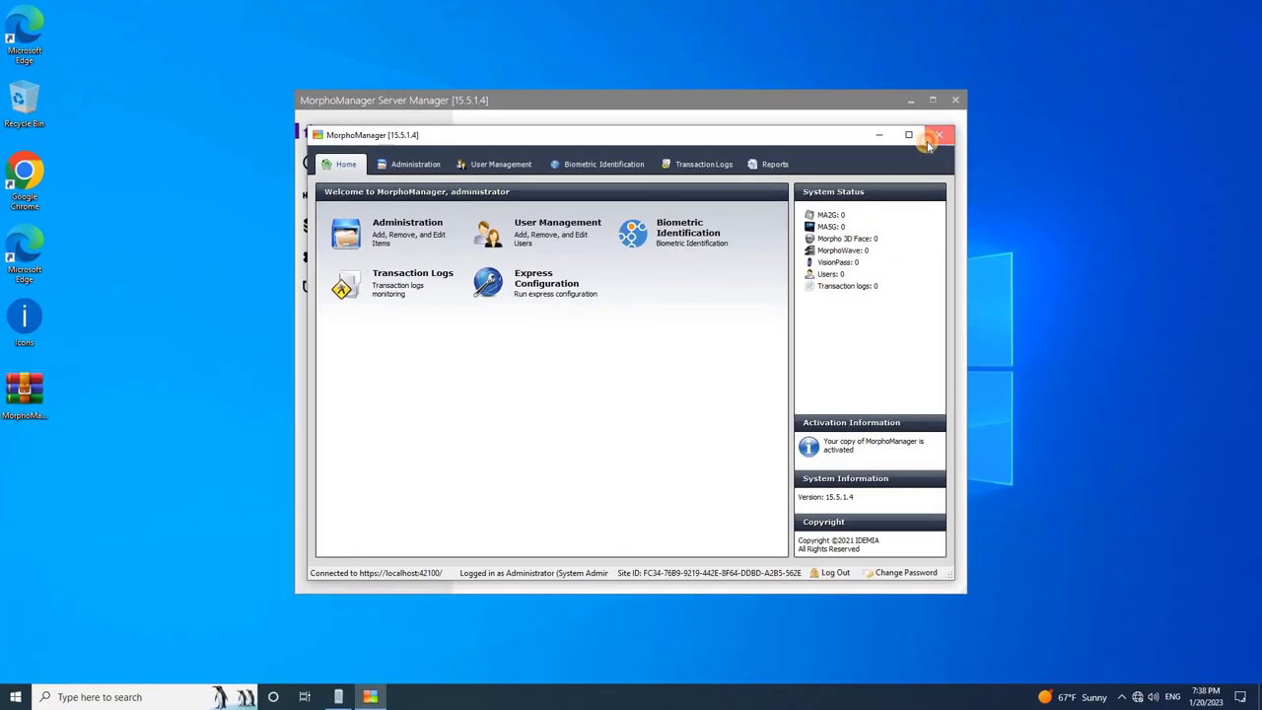
Close the client, stop the server in Server Manager, then close Server Manager
{"action": "left_click", "coordinate": [927, 144]}
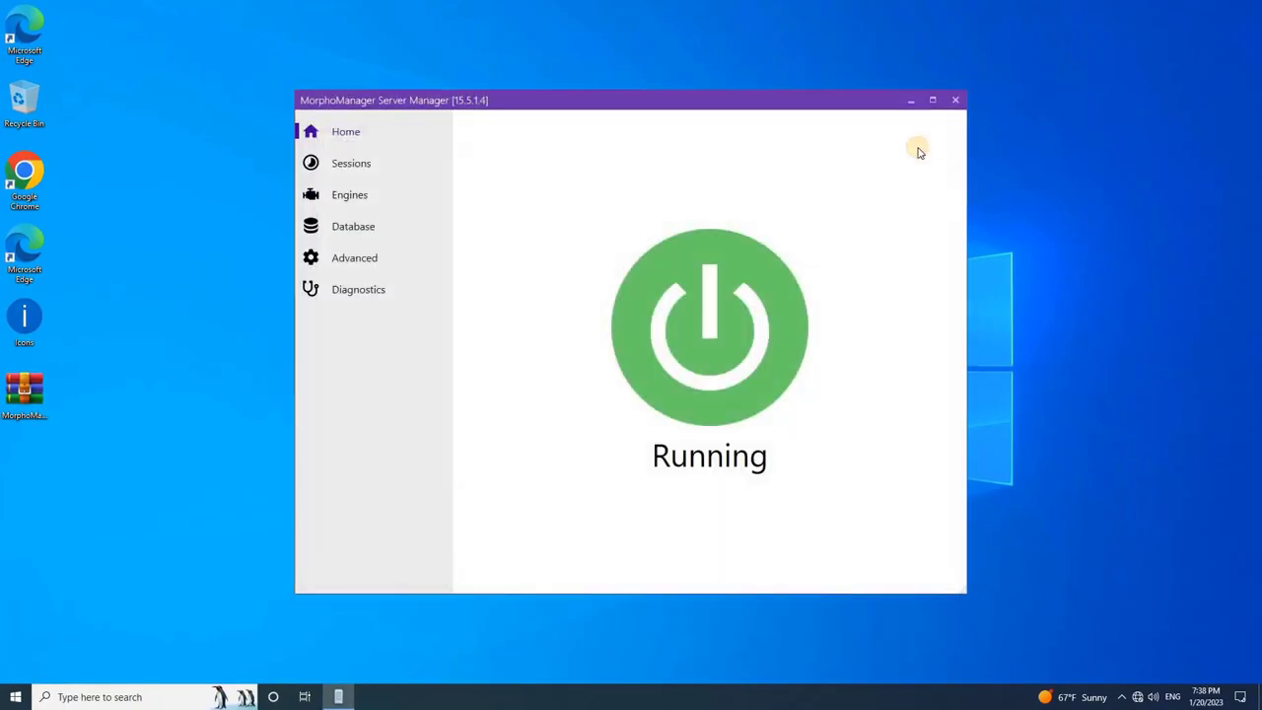
{"action": "left_click", "coordinate": [642, 364]}
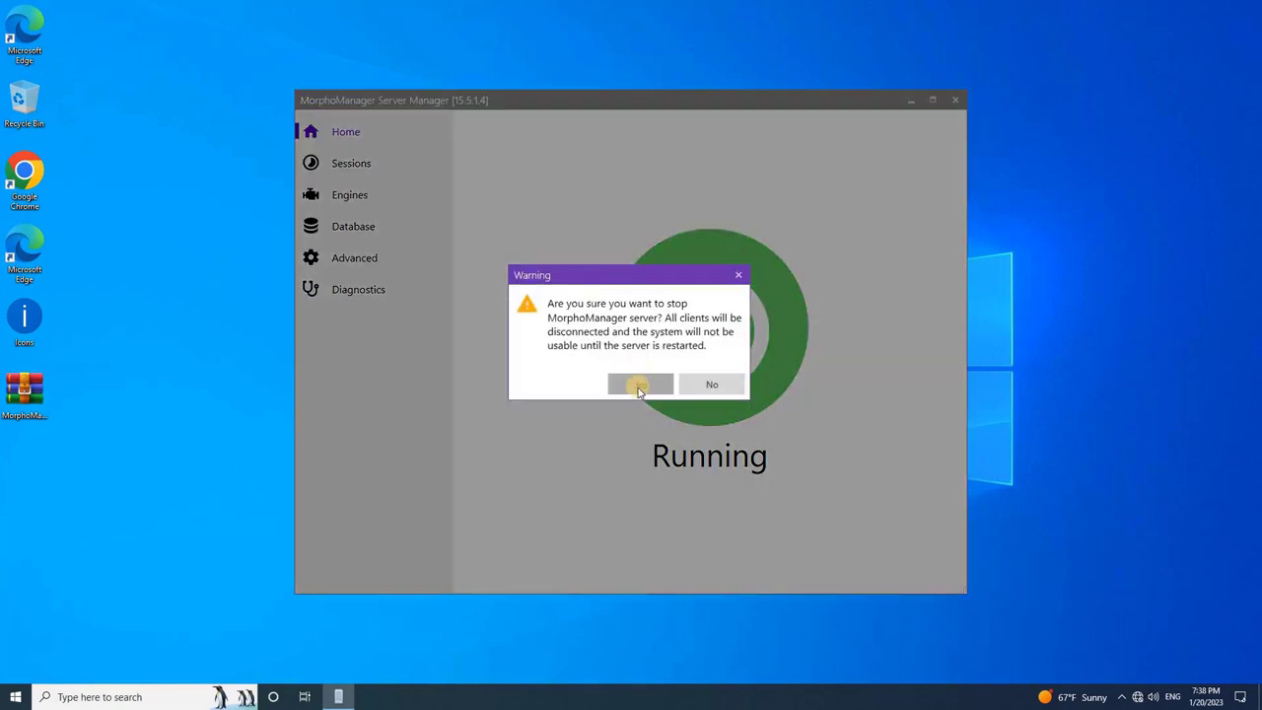
{"action": "left_click", "coordinate": [639, 386]}
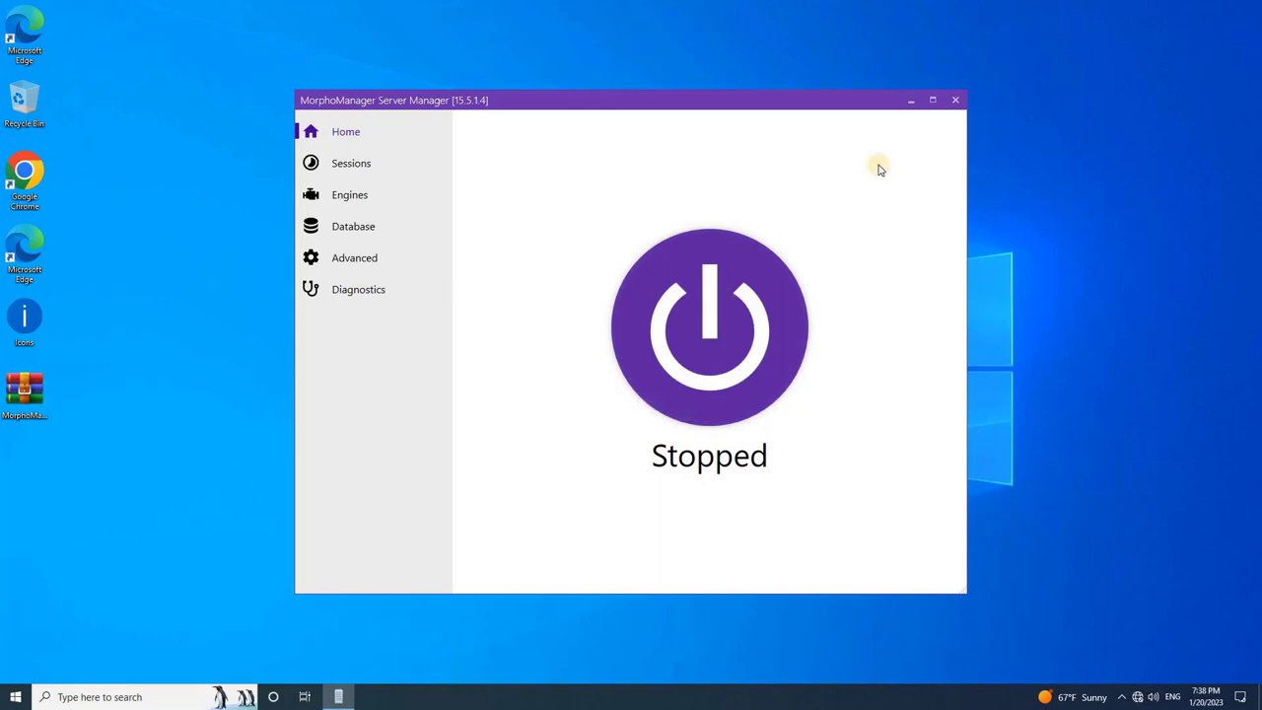
{"action": "left_click", "coordinate": [952, 102]}
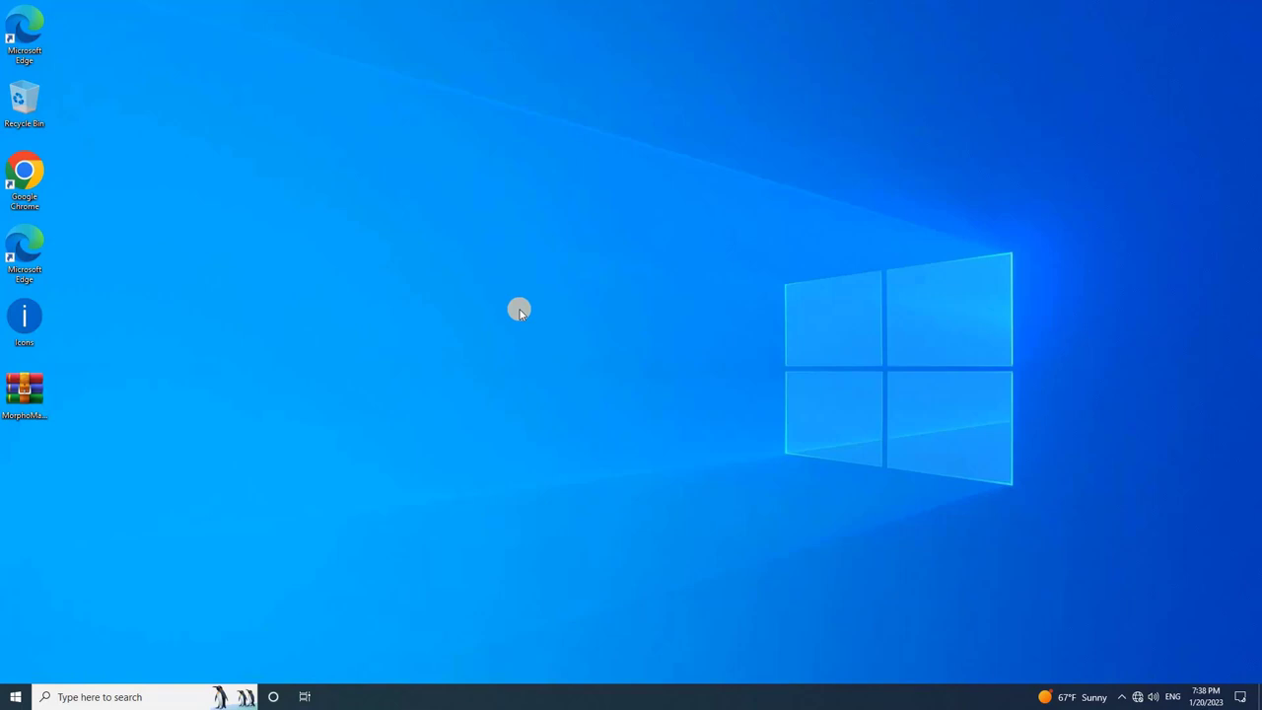
Extract the backup archive to a desktop folder and select MorphoManager.sdf inside it
{"action": "left_click", "coordinate": [40, 397]}
{"action": "right_click", "coordinate": [38, 395]}
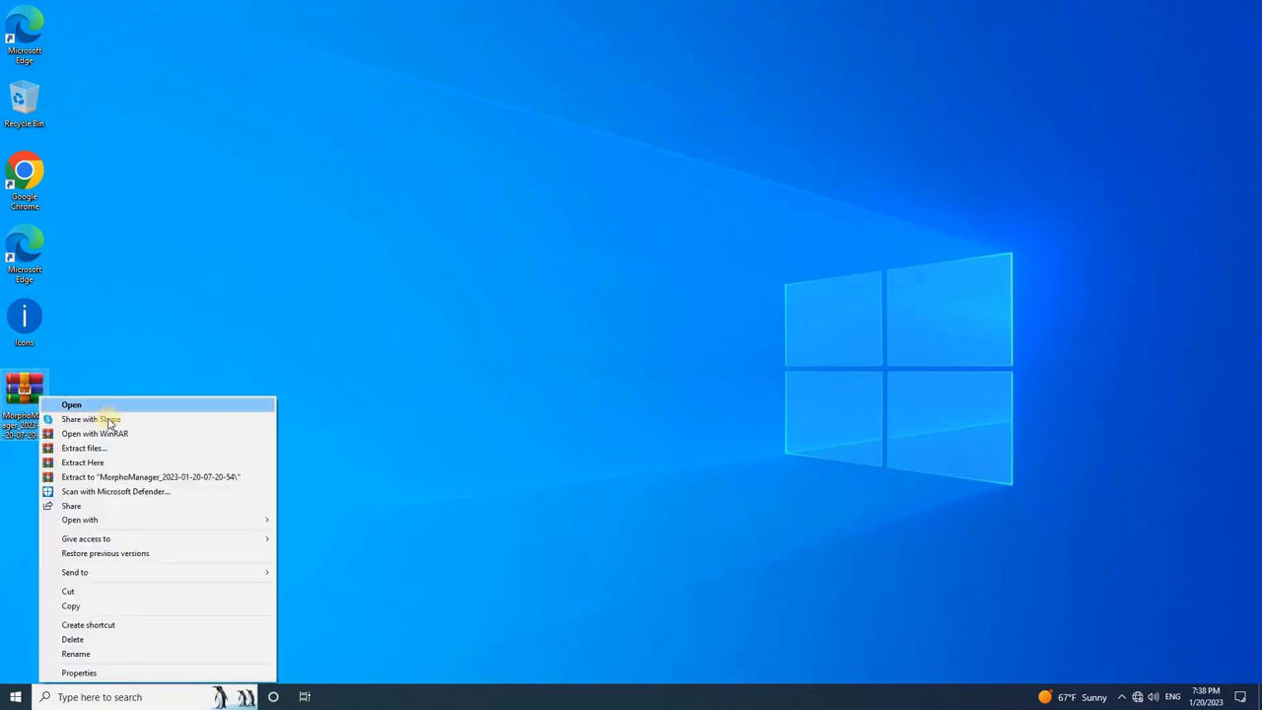
{"action": "left_click", "coordinate": [186, 450]}
{"action": "left_click", "coordinate": [661, 496]}
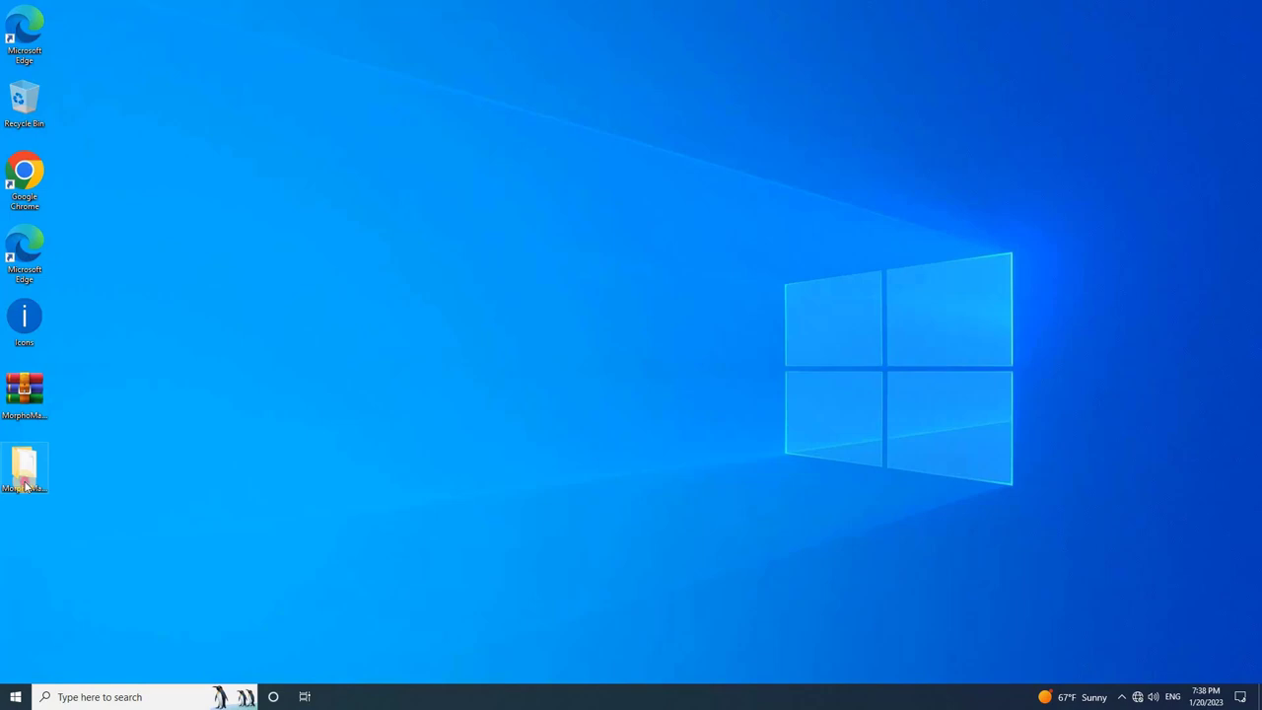
{"action": "double_click", "coordinate": [26, 483]}
{"action": "left_click", "coordinate": [517, 307]}
{"action": "mouse_move", "coordinate": [428, 303]}
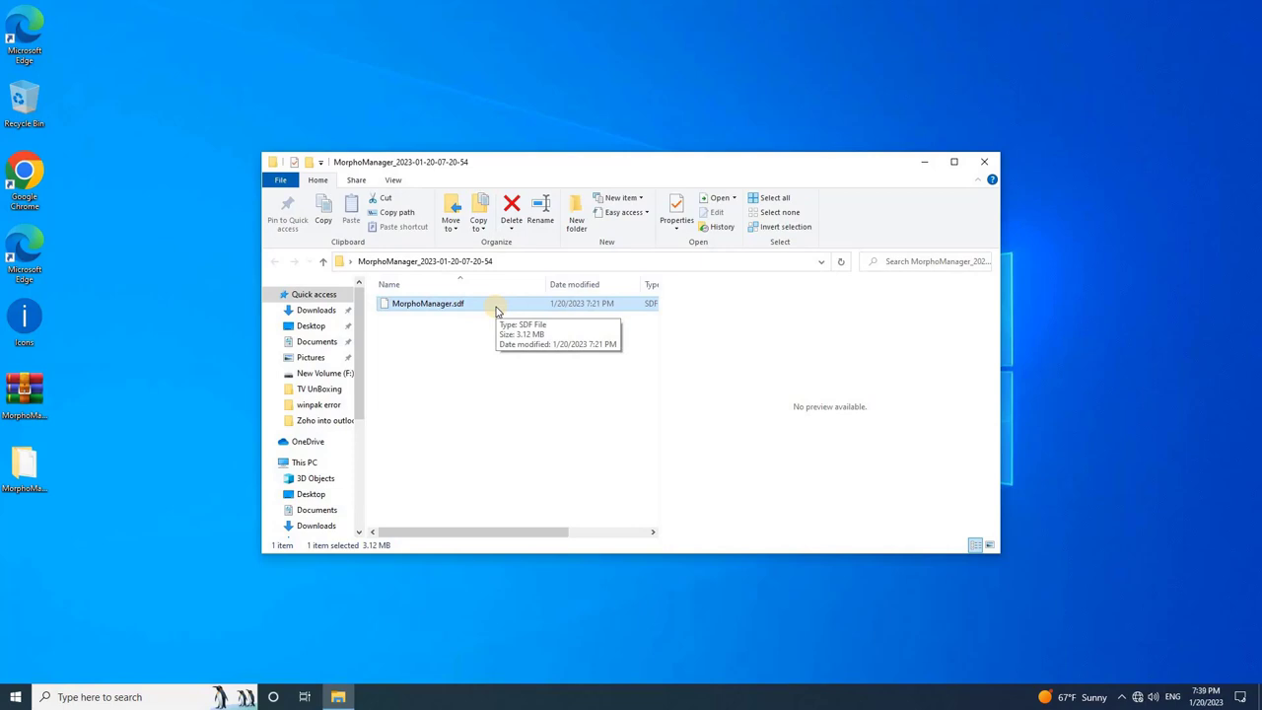
{"action": "left_click", "coordinate": [138, 697]}
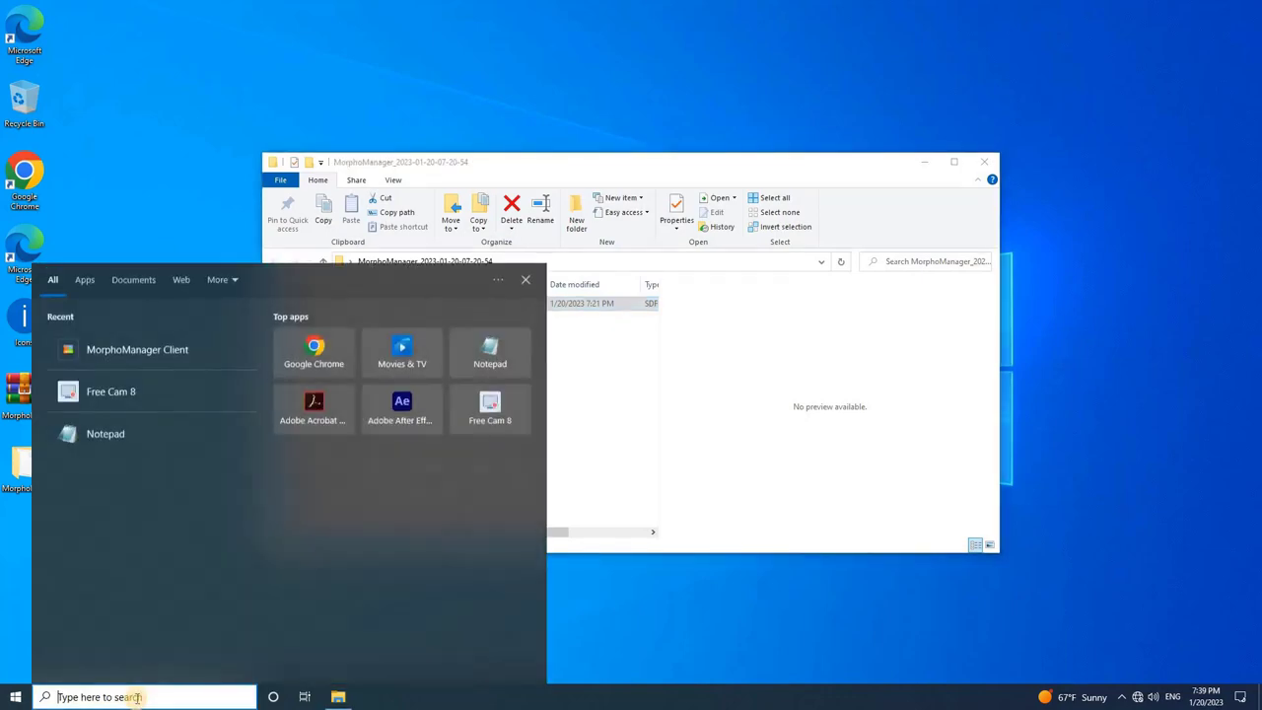
Open This PC beside the backup folder window and enter Local Disk (C:)
{"action": "type", "text": "this"}
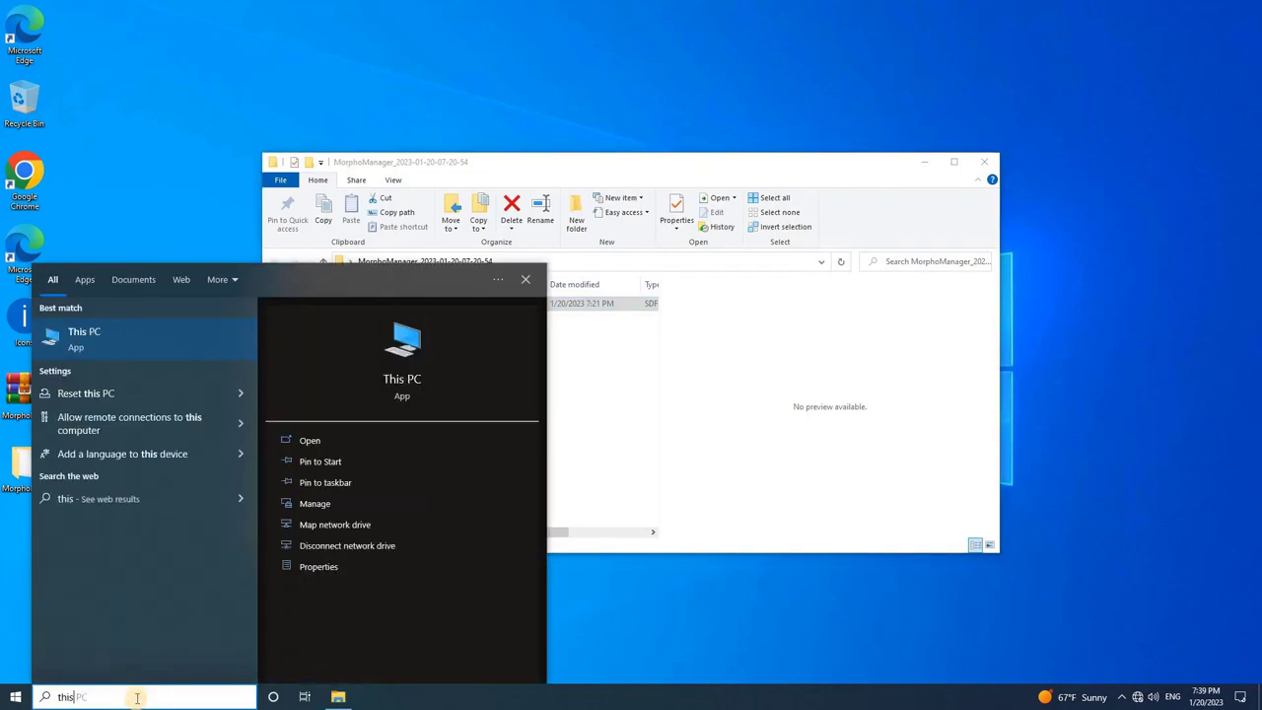
{"action": "key", "text": "Return"}
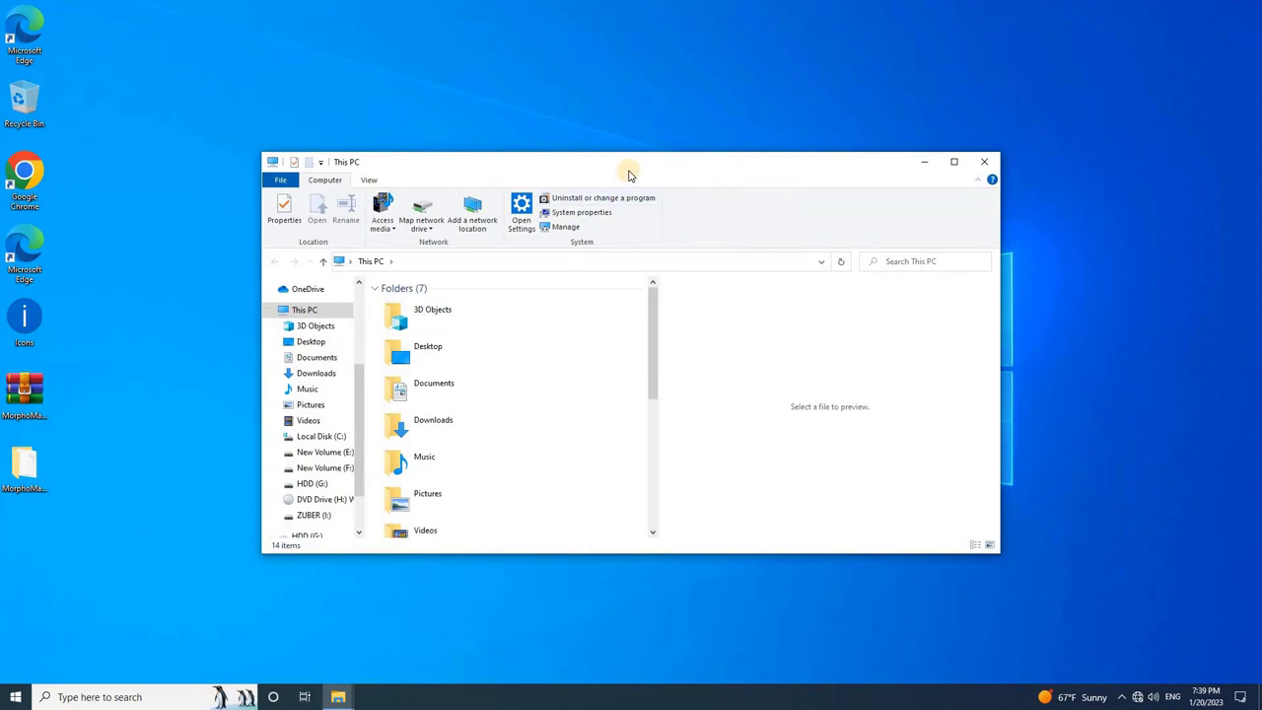
{"action": "left_click_drag", "start_coordinate": [727, 166], "coordinate": [957, 172]}
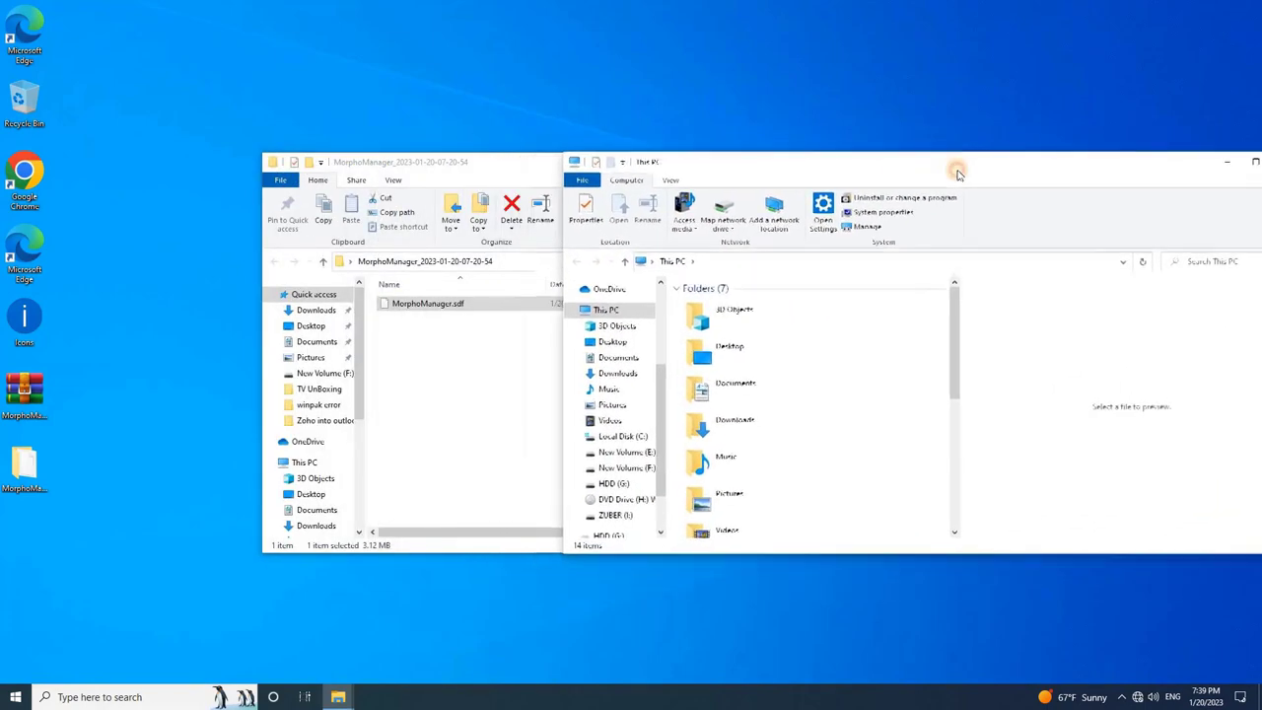
{"action": "mouse_move", "coordinate": [957, 173]}
{"action": "left_mouse_down"}
{"action": "mouse_move", "coordinate": [1173, 66]}
{"action": "mouse_move", "coordinate": [939, 173]}
{"action": "mouse_move", "coordinate": [895, 164]}
{"action": "left_mouse_up"}
{"action": "mouse_move", "coordinate": [424, 164]}
{"action": "left_mouse_down"}
{"action": "mouse_move", "coordinate": [164, 114]}
{"action": "mouse_move", "coordinate": [197, 158]}
{"action": "left_mouse_up"}
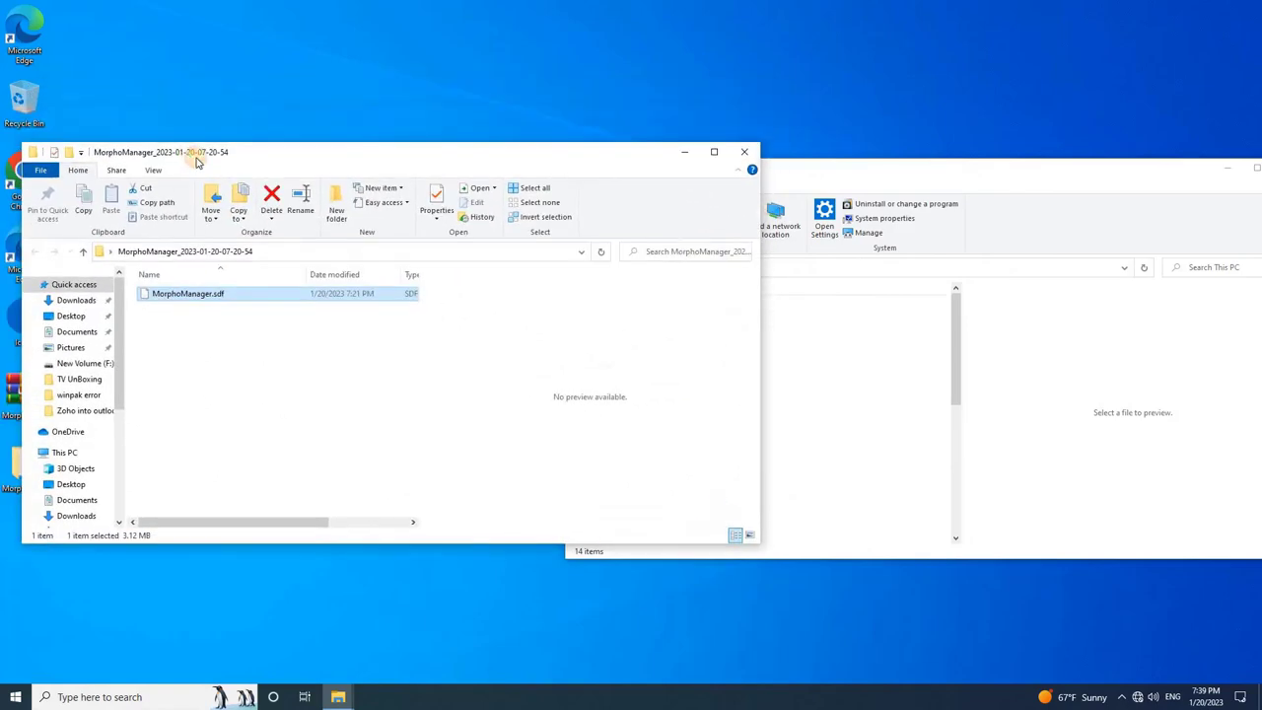
{"action": "left_click", "coordinate": [819, 177]}
{"action": "scroll", "coordinate": [778, 401], "scroll_direction": "down", "scroll_amount": 5}
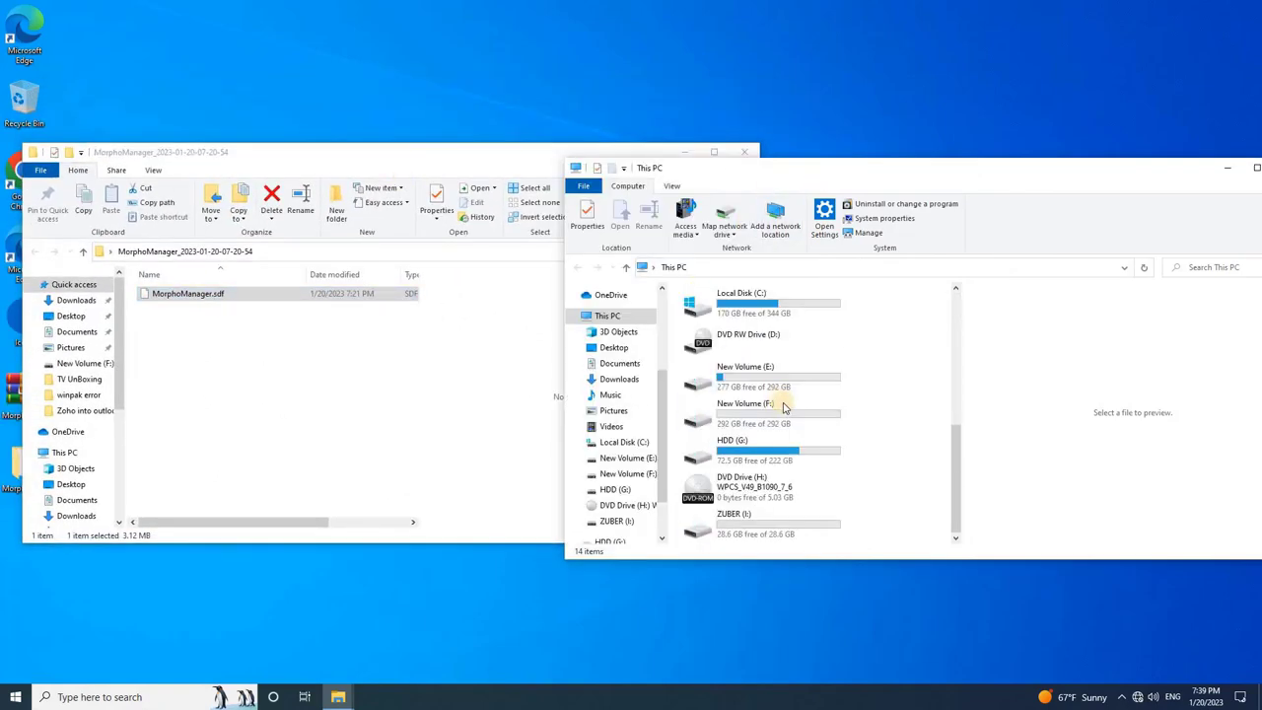
{"action": "double_click", "coordinate": [749, 305]}
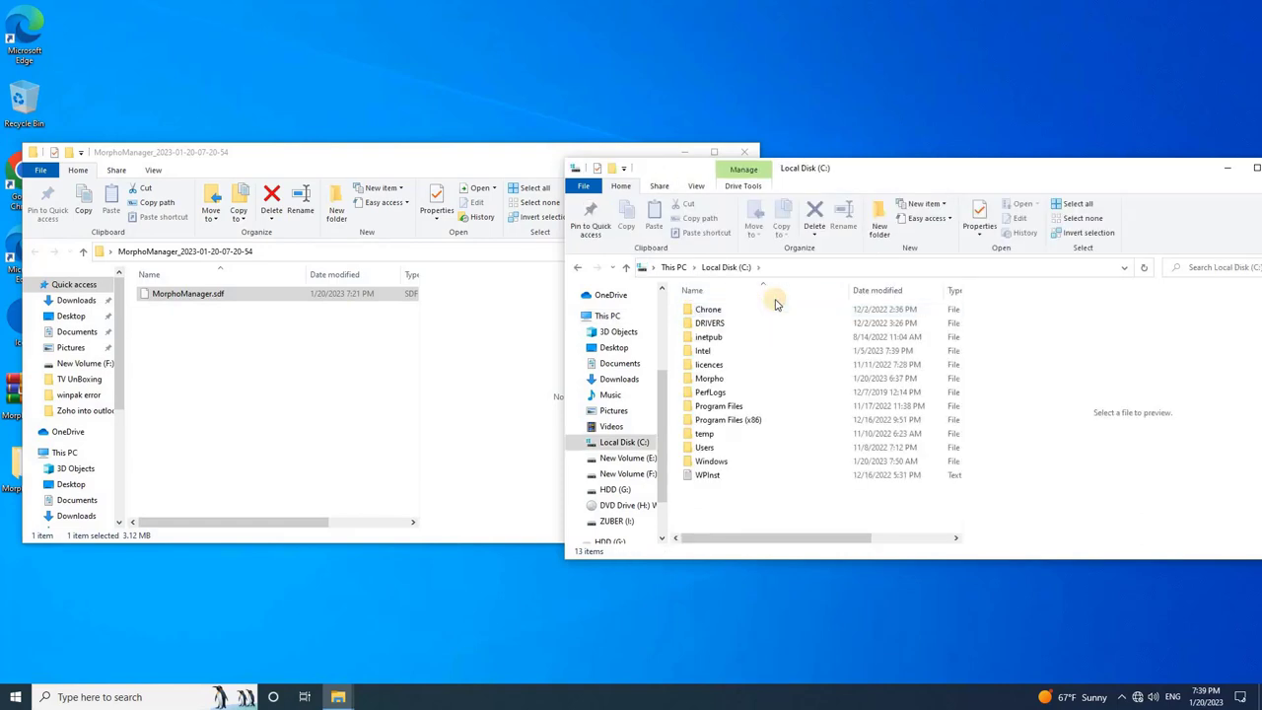
Navigate the second window to C:\ProgramData\Morpho\MorphoManager
{"action": "left_click", "coordinate": [790, 267]}
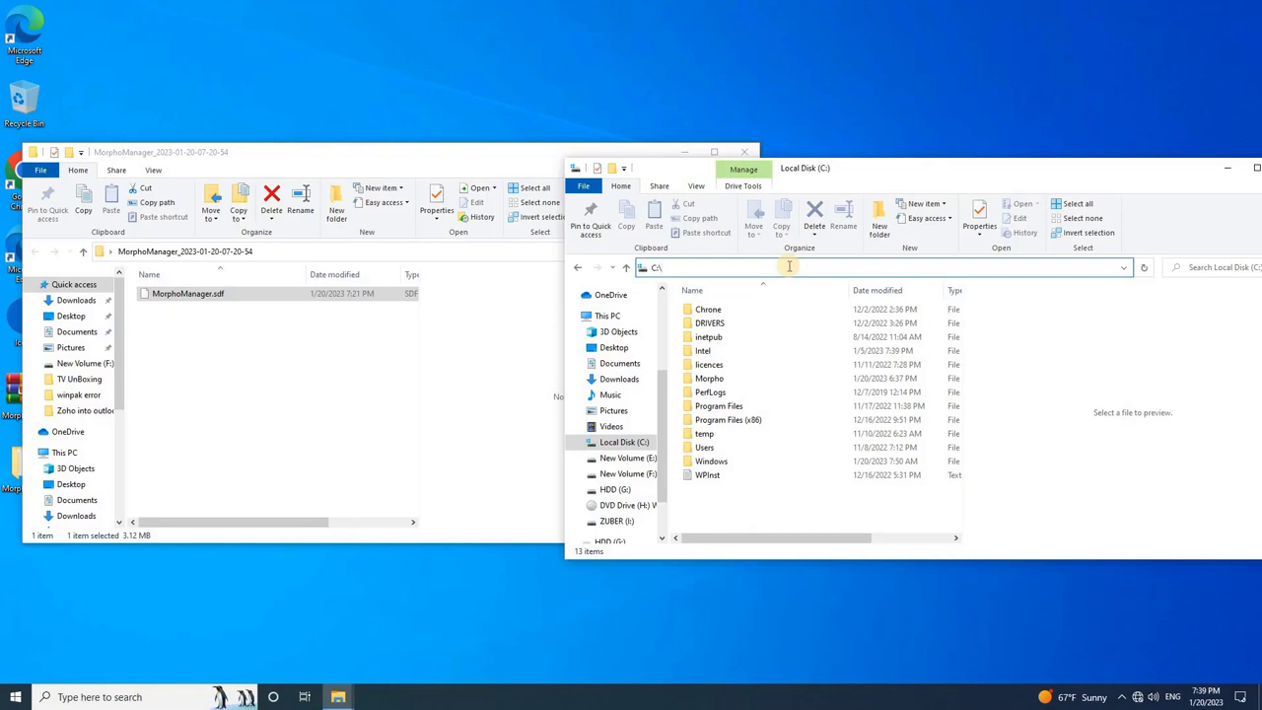
{"action": "type", "text": "rogram"}
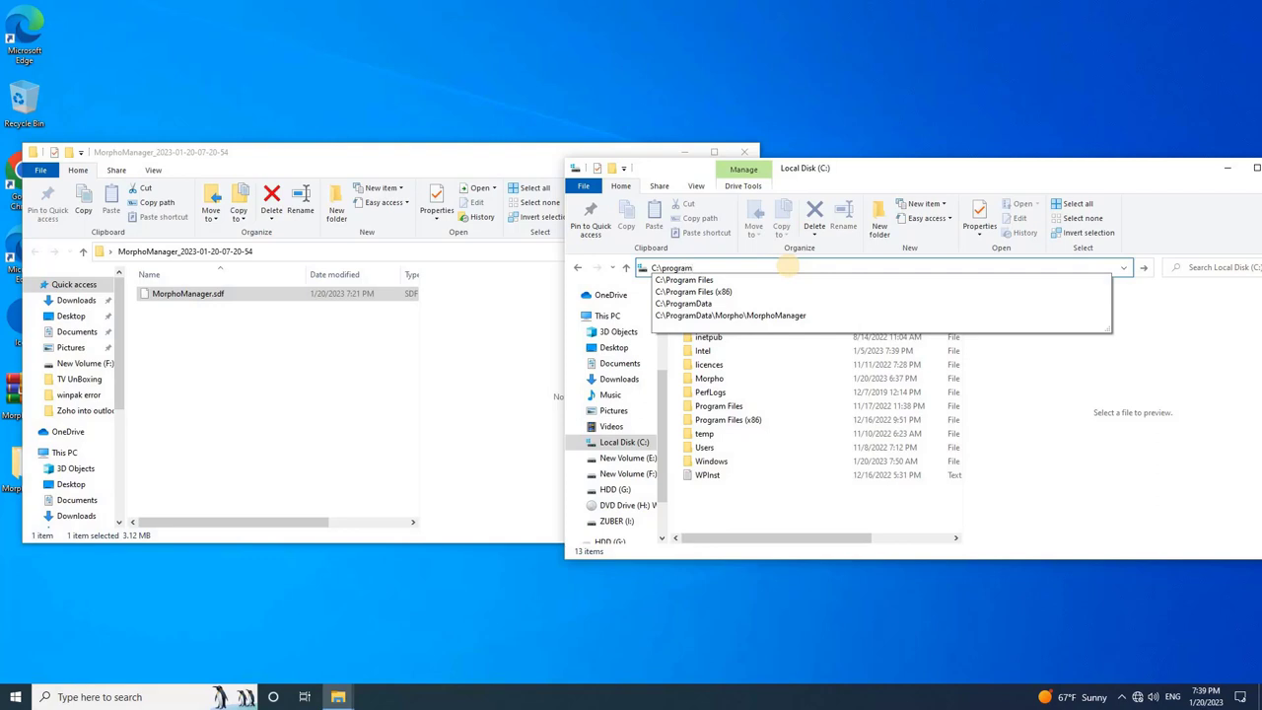
{"action": "type", "text": "Data"}
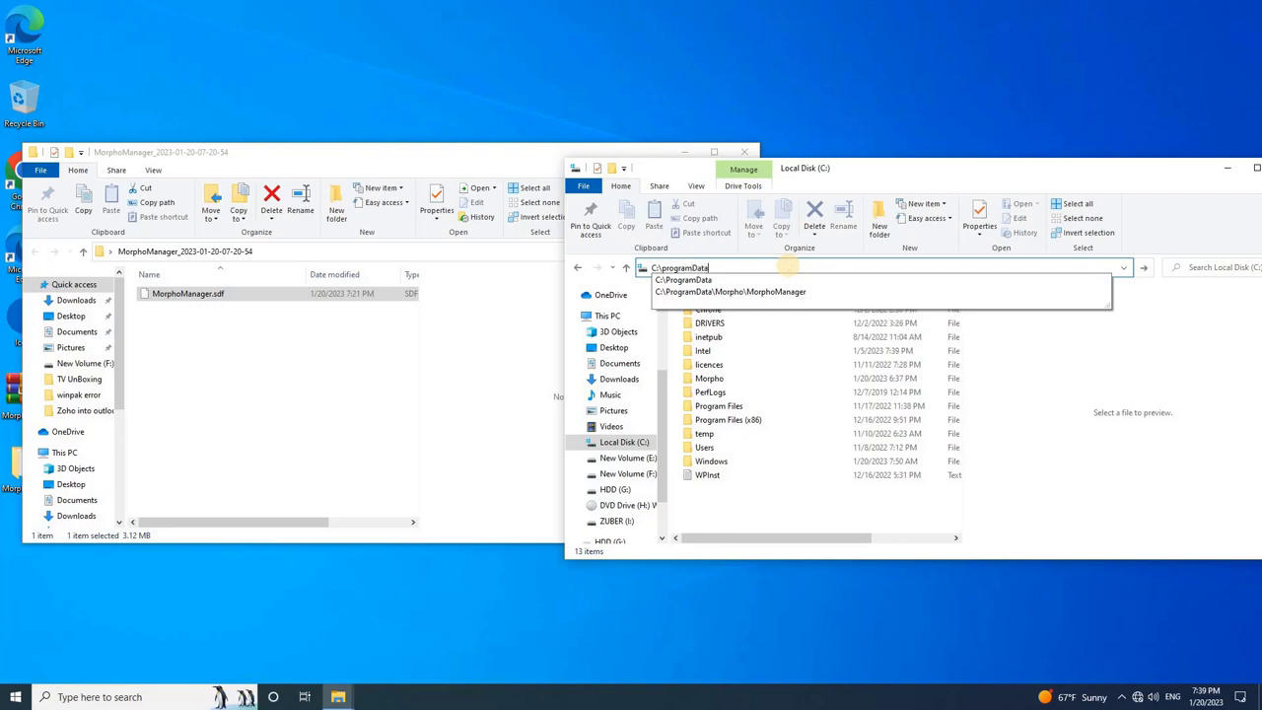
{"action": "key", "text": "Return"}
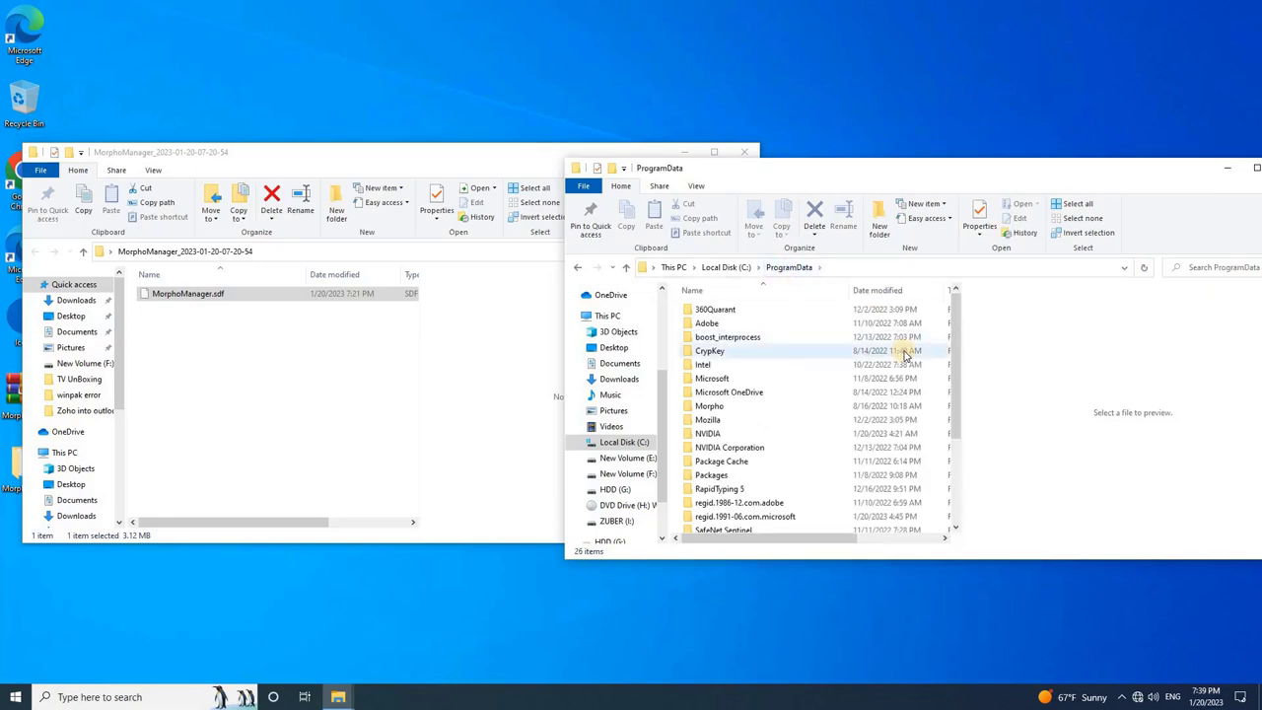
{"action": "scroll", "coordinate": [905, 355], "scroll_direction": "down", "scroll_amount": 1}
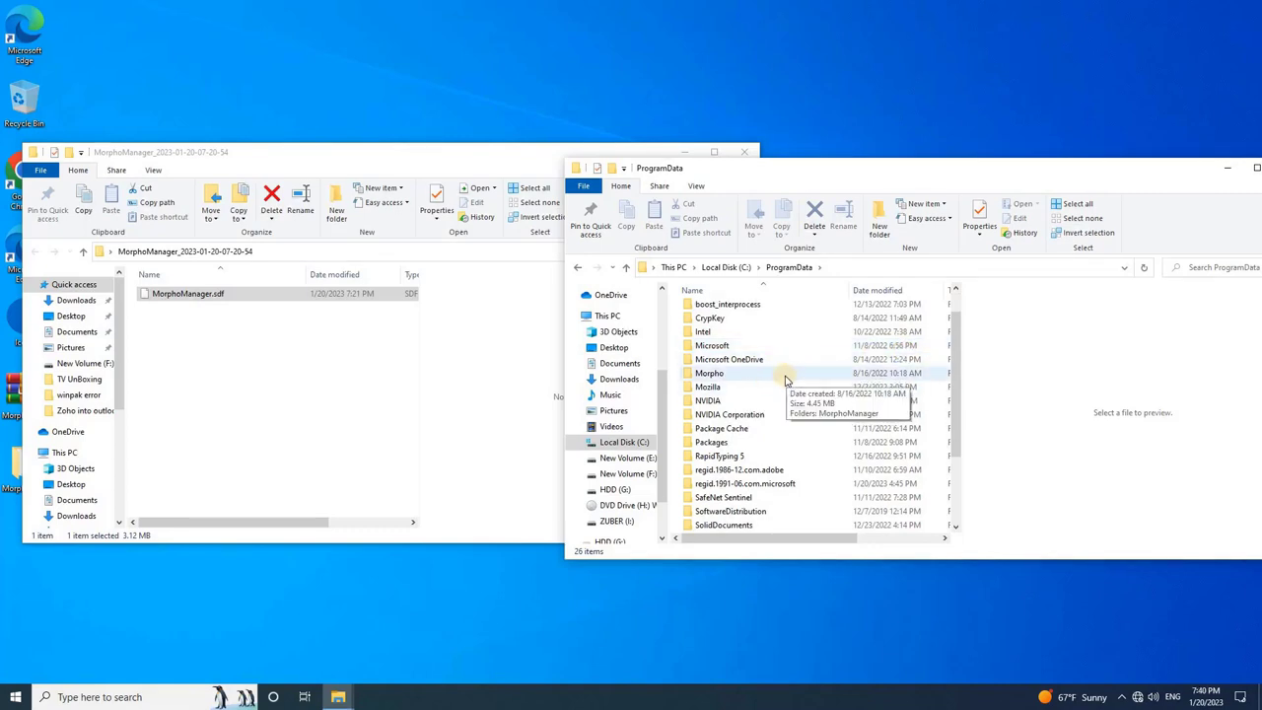
{"action": "double_click", "coordinate": [786, 375]}
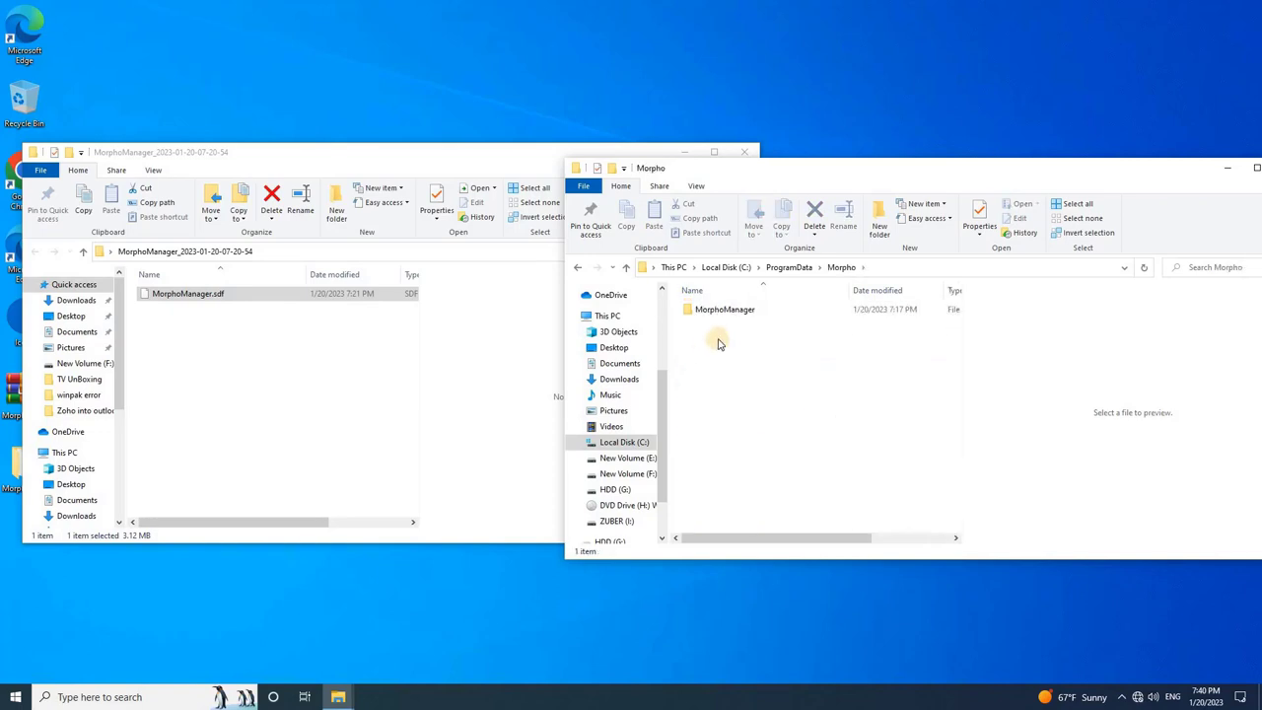
{"action": "double_click", "coordinate": [764, 311]}
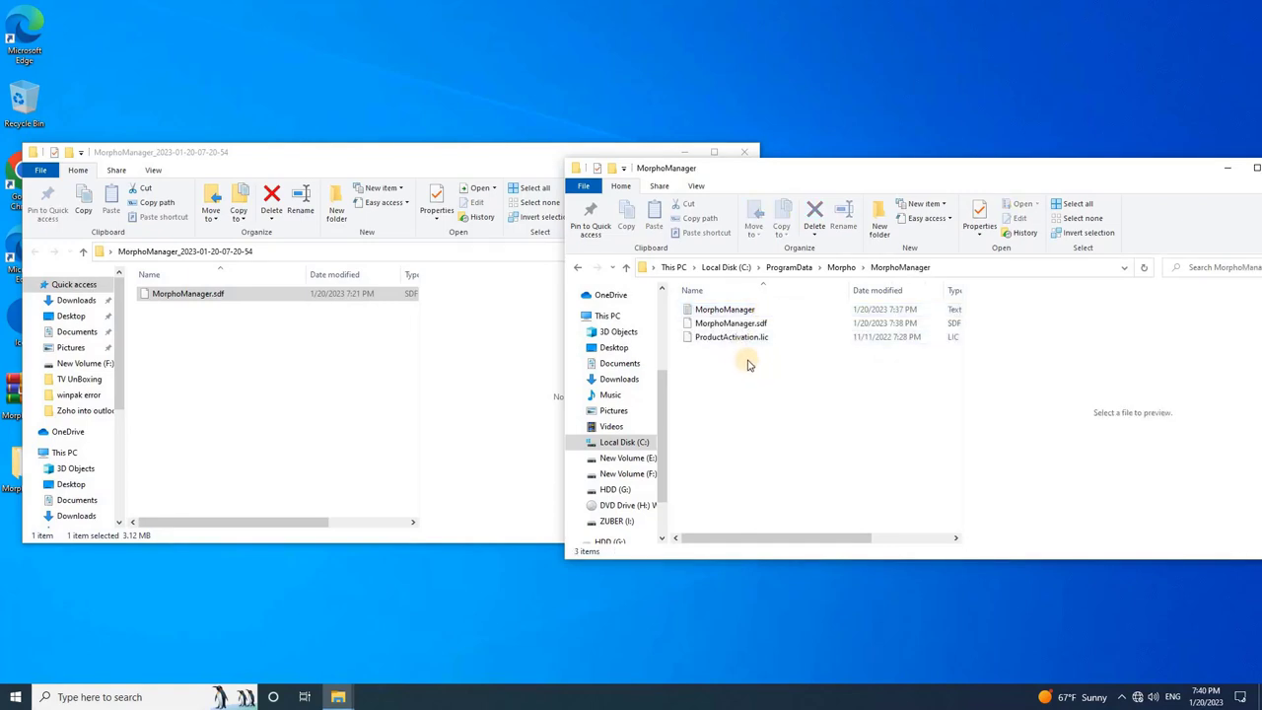
Copy the backup MorphoManager.sdf into ProgramData\Morpho\MorphoManager, replacing the existing file
{"action": "left_click", "coordinate": [780, 324]}
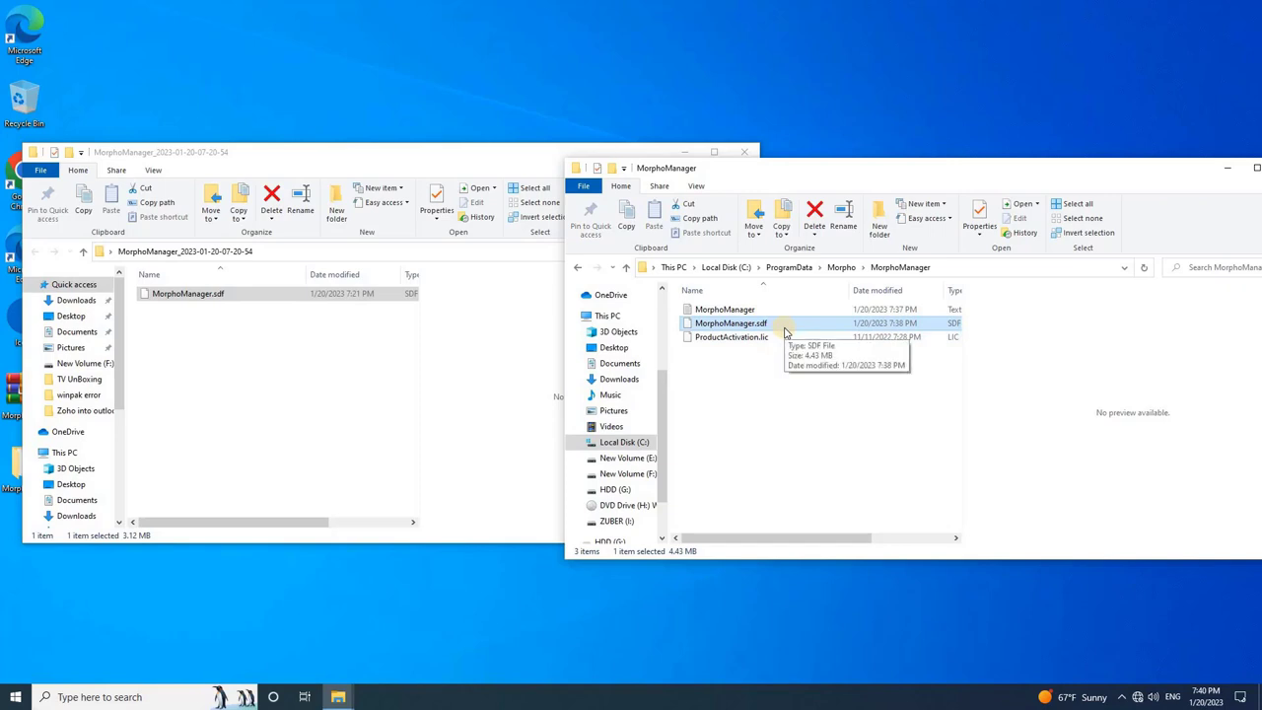
{"action": "left_click", "coordinate": [239, 299]}
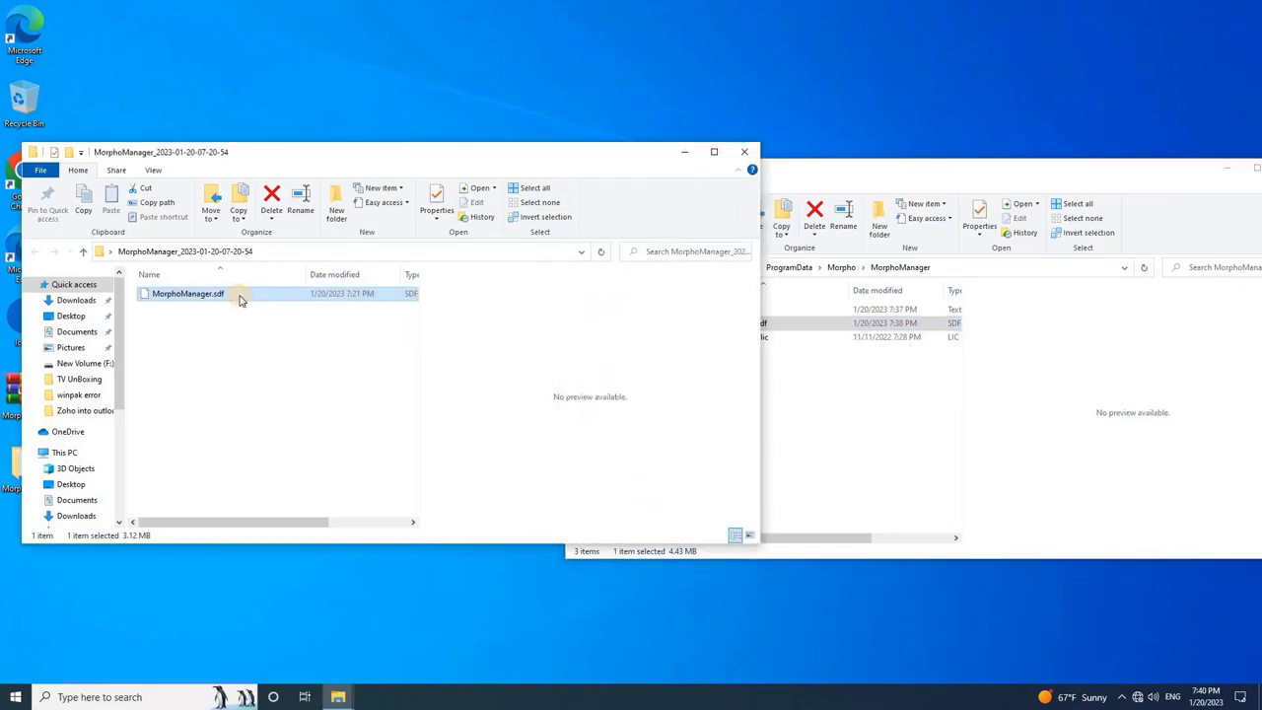
{"action": "right_click", "coordinate": [193, 281]}
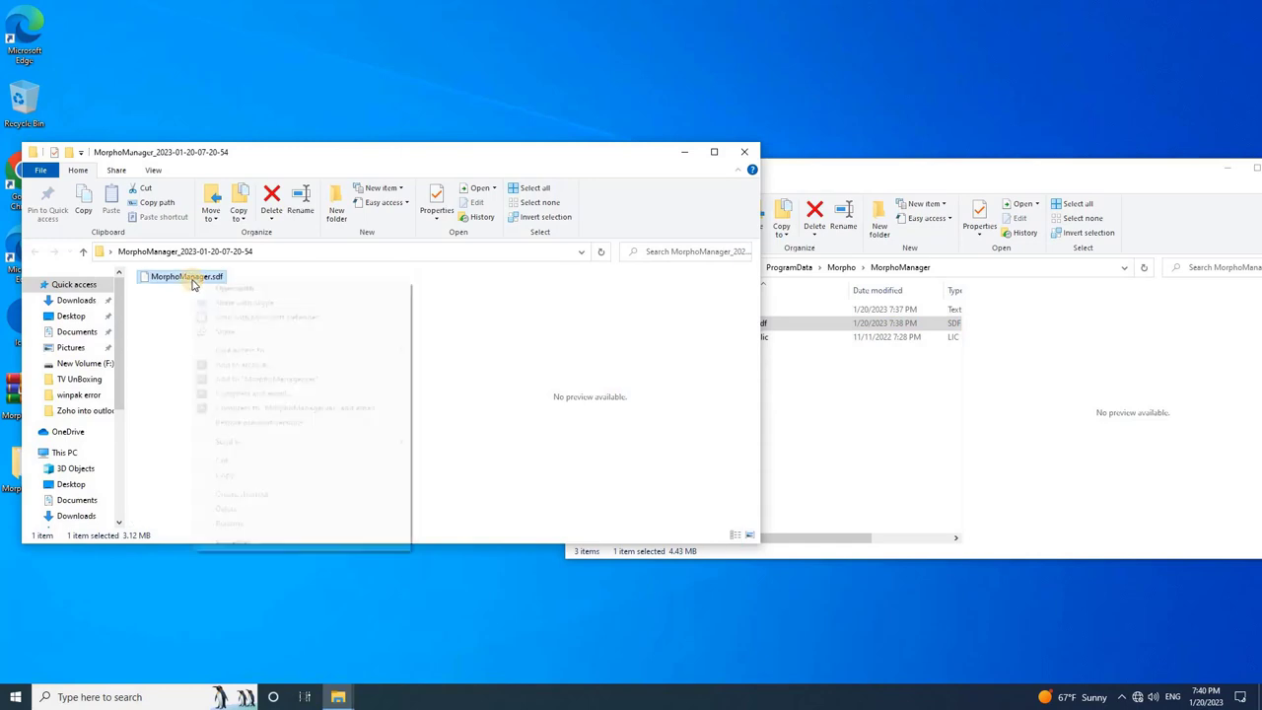
{"action": "left_click", "coordinate": [300, 475]}
{"action": "left_click", "coordinate": [823, 392]}
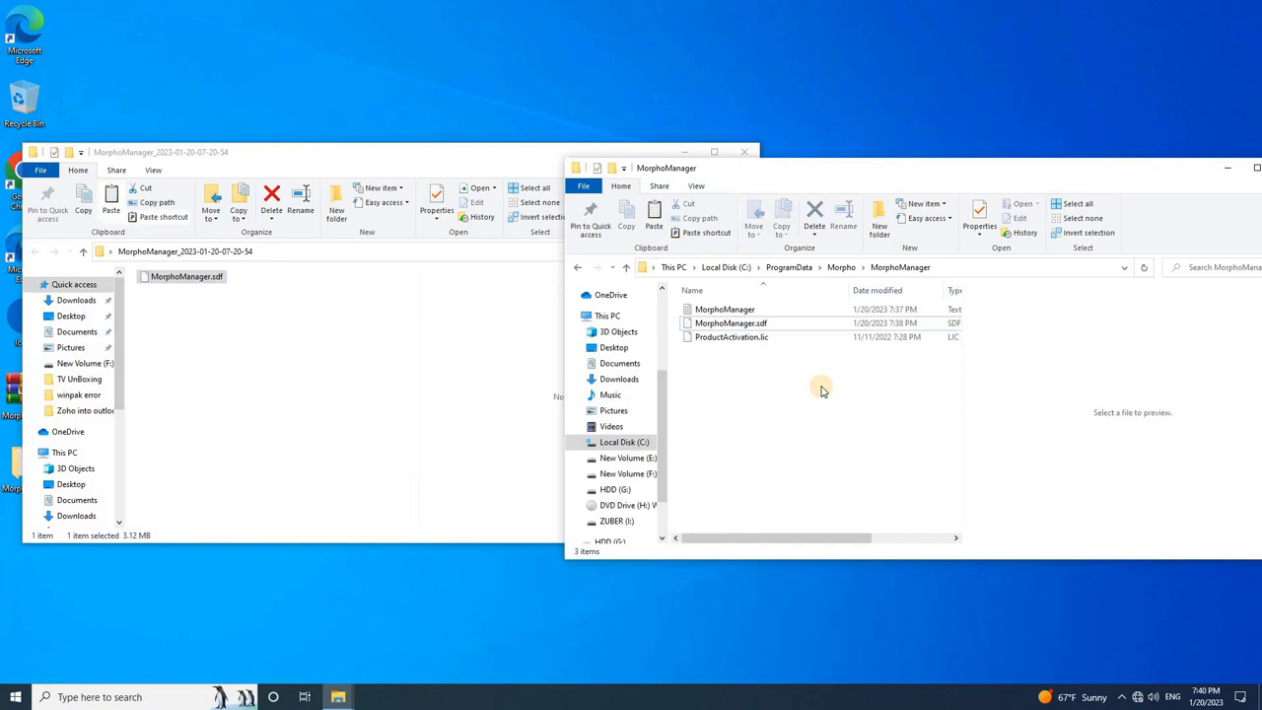
{"action": "right_click", "coordinate": [821, 390]}
{"action": "left_click", "coordinate": [891, 477]}
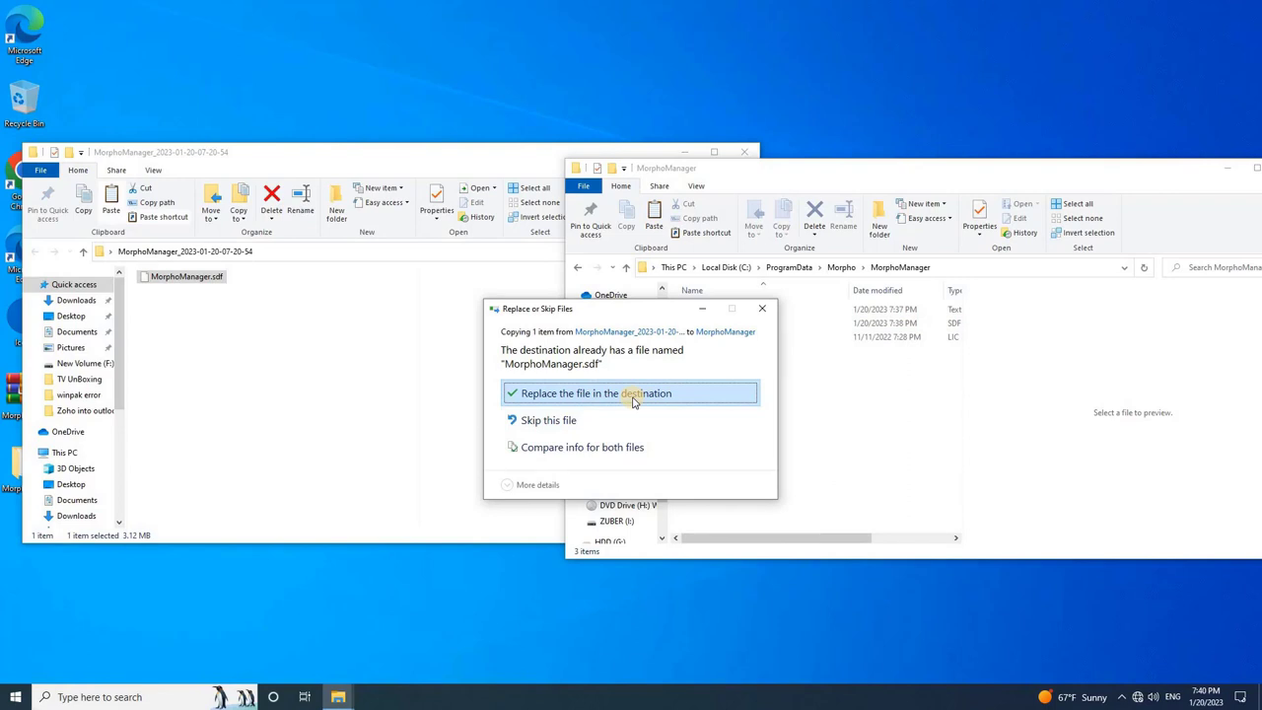
{"action": "left_click", "coordinate": [634, 395]}
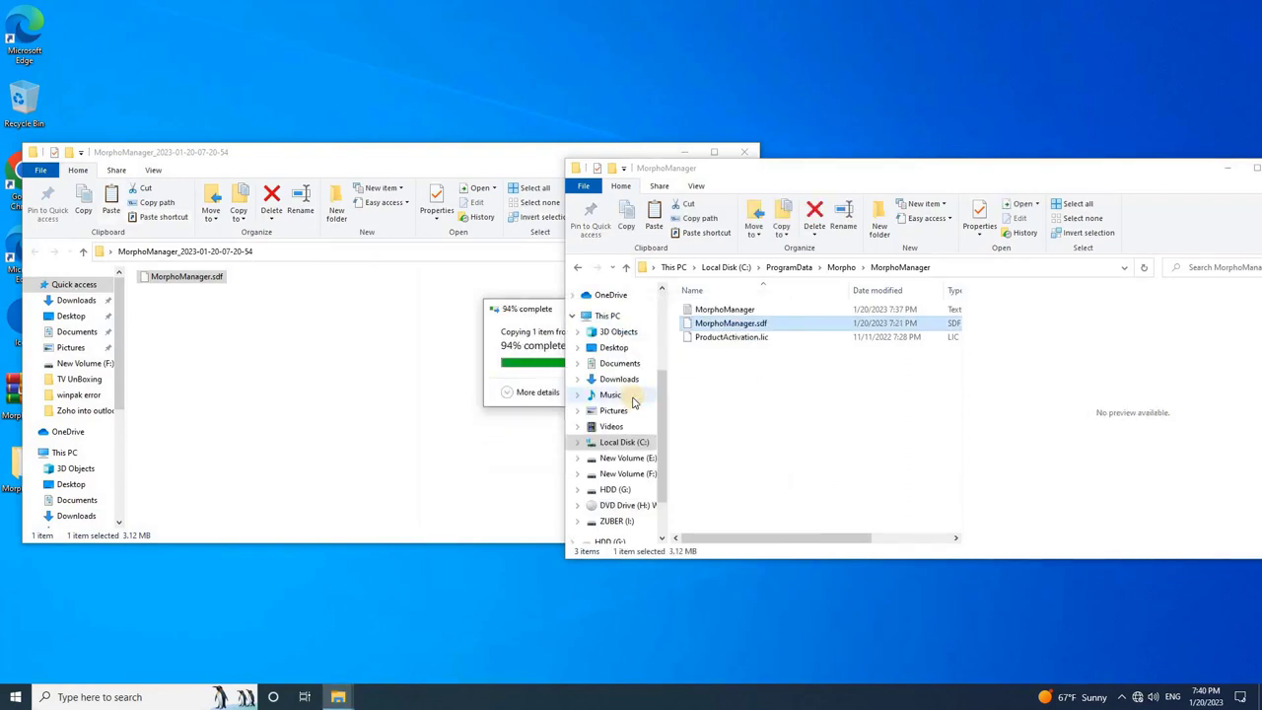
{"action": "left_click", "coordinate": [749, 389]}
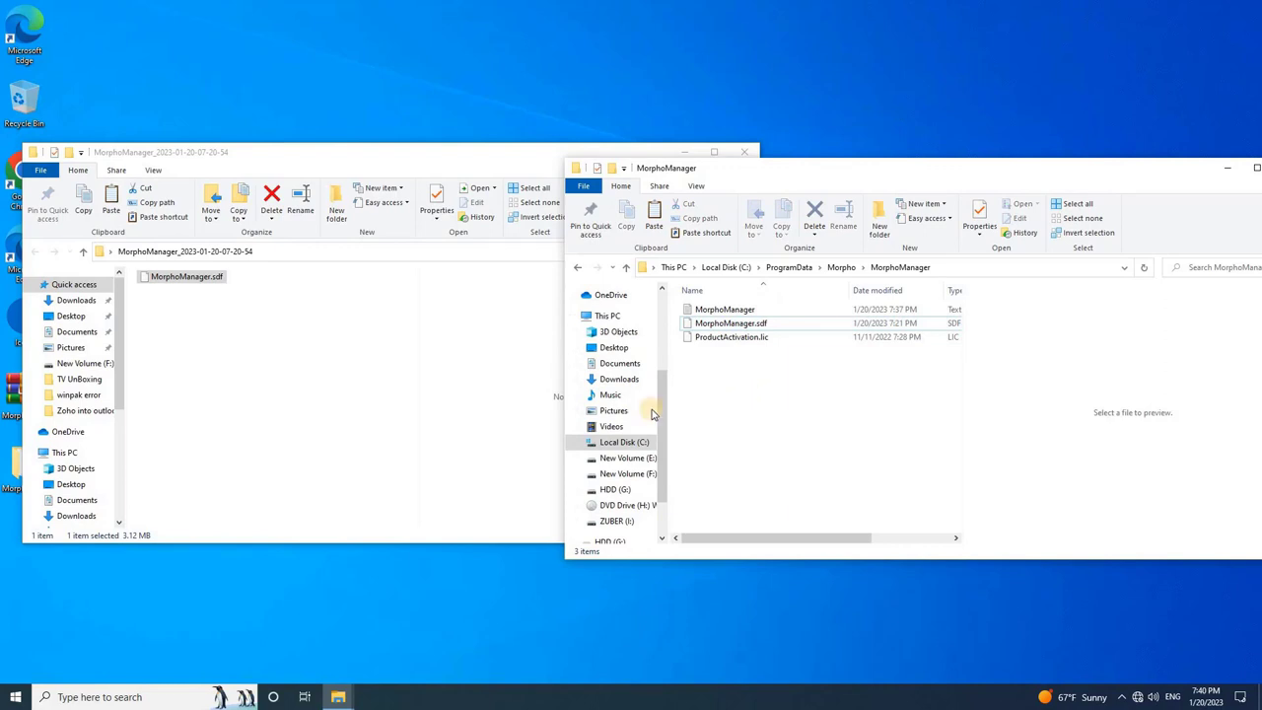
Launch MorphoManager Server Manager via a 'morph' search and start the server
{"action": "left_click", "coordinate": [121, 698]}
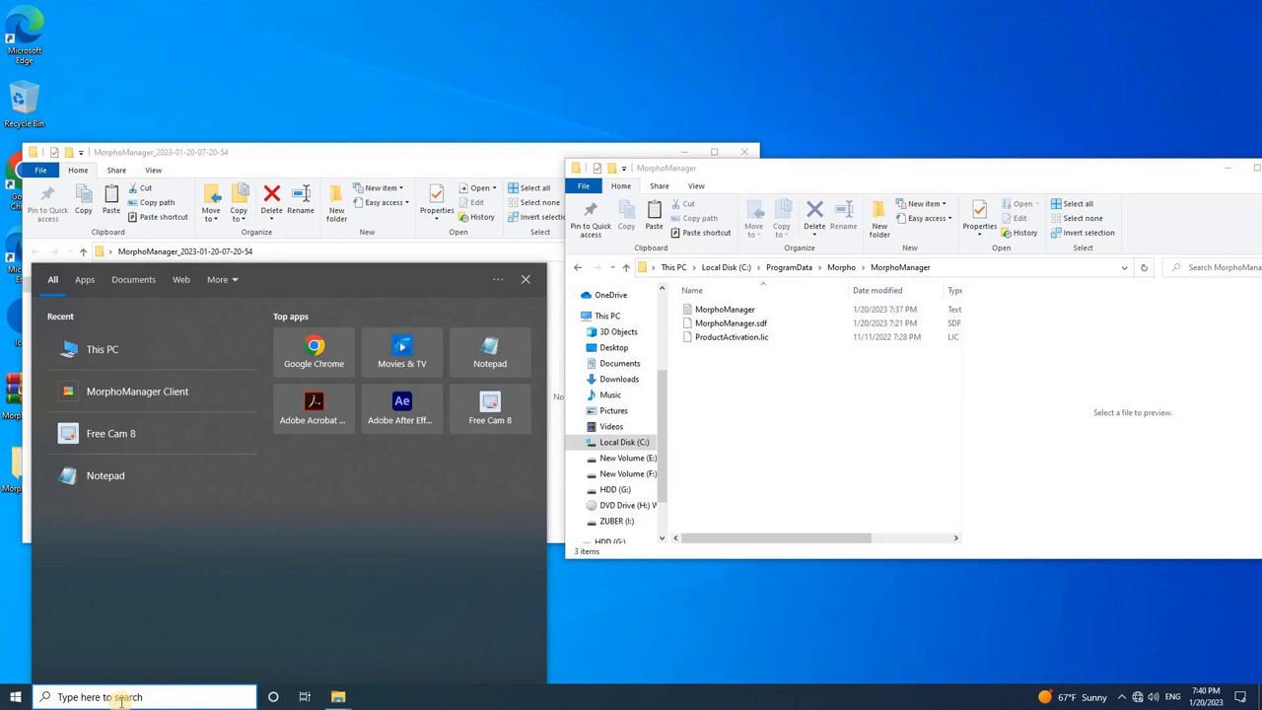
{"action": "type", "text": "morph"}
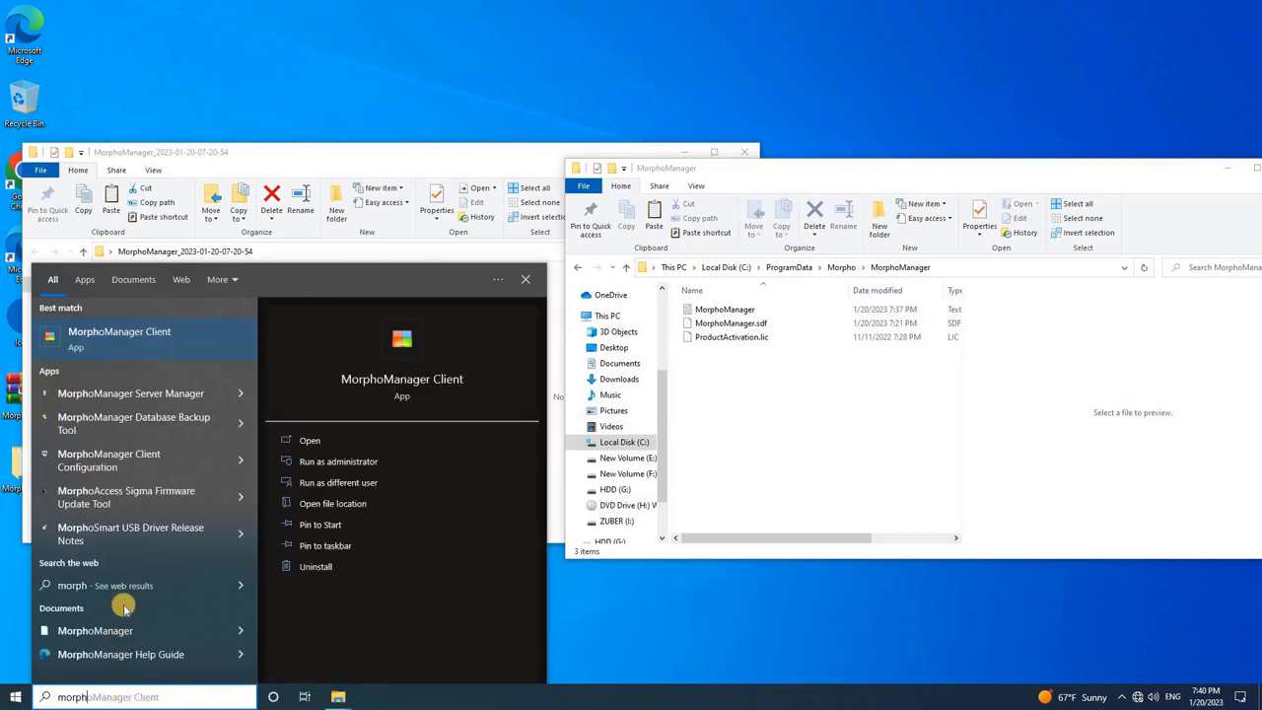
{"action": "left_click", "coordinate": [152, 400]}
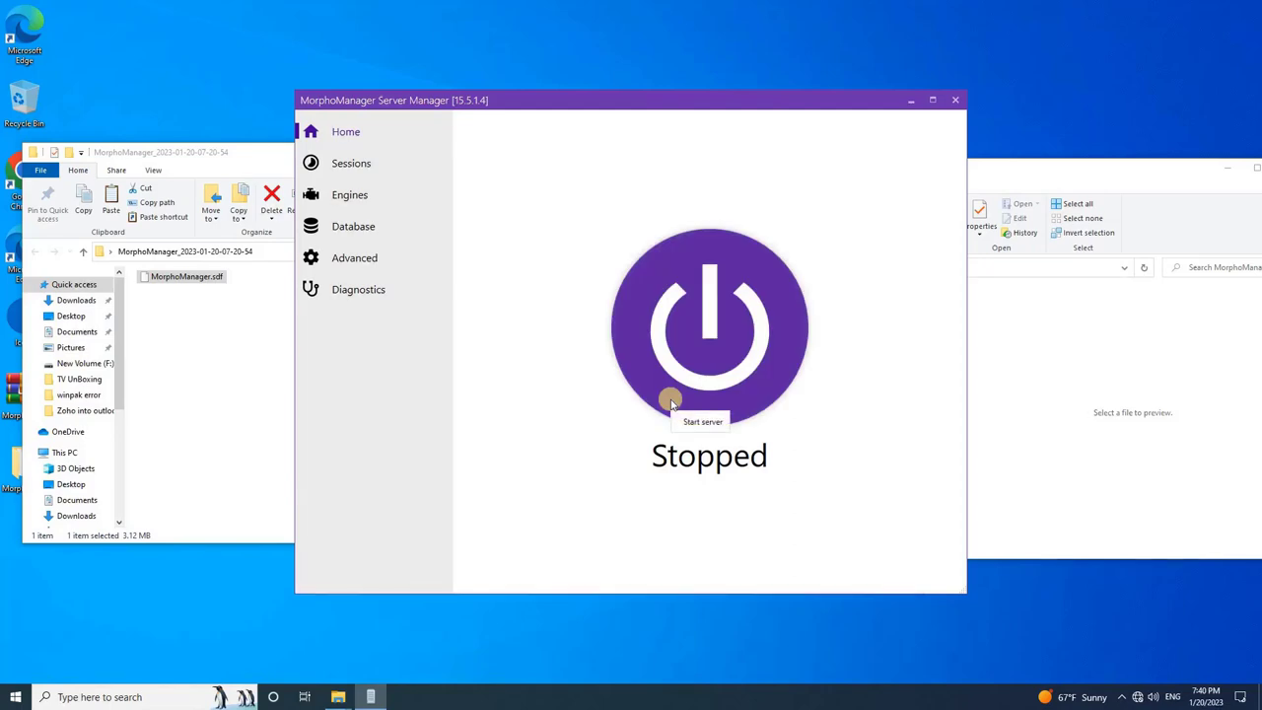
{"action": "left_click", "coordinate": [670, 402]}
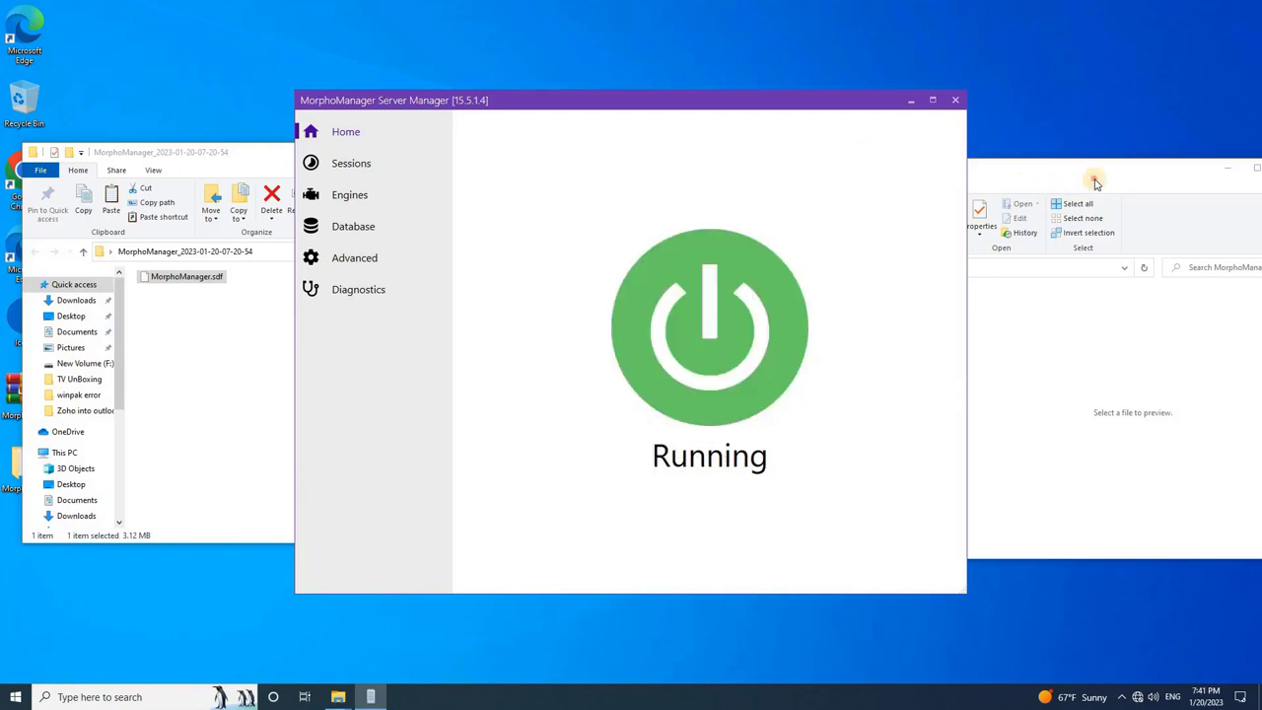
Close the ProgramData MorphoManager and backup folder File Explorer windows
{"action": "left_click_drag", "start_coordinate": [1095, 183], "coordinate": [1074, 169]}
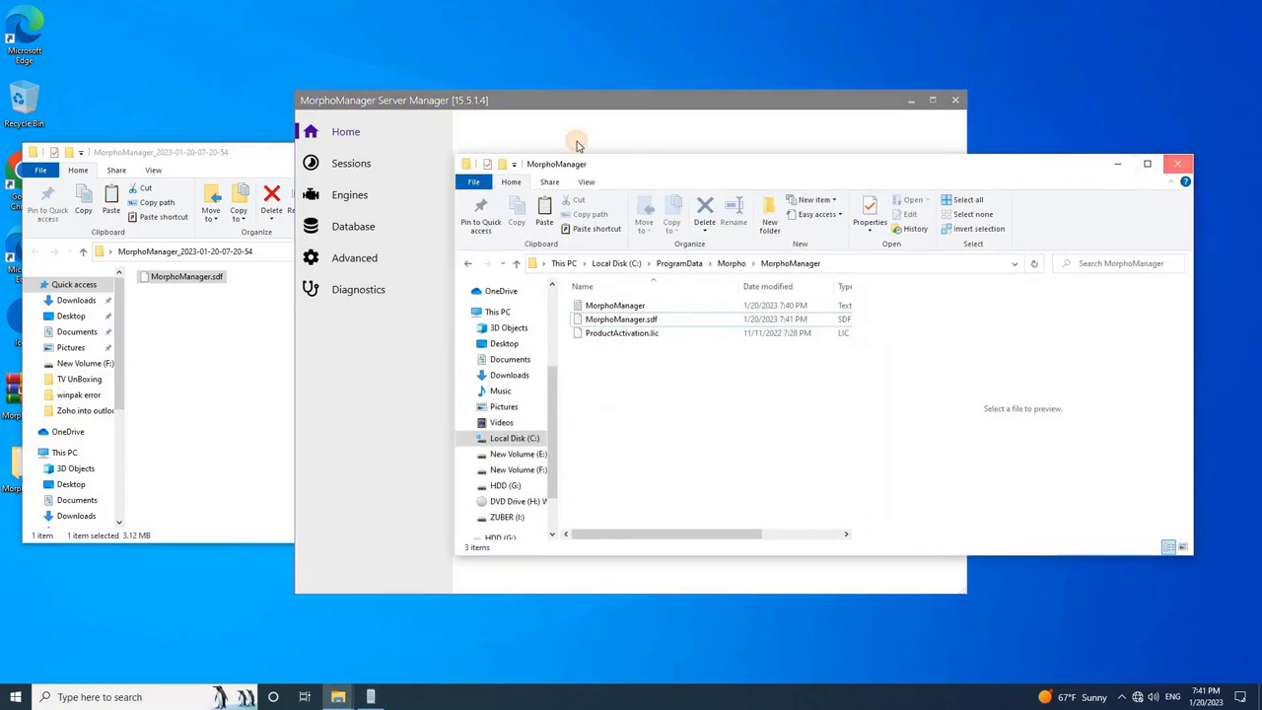
{"action": "left_click", "coordinate": [227, 155]}
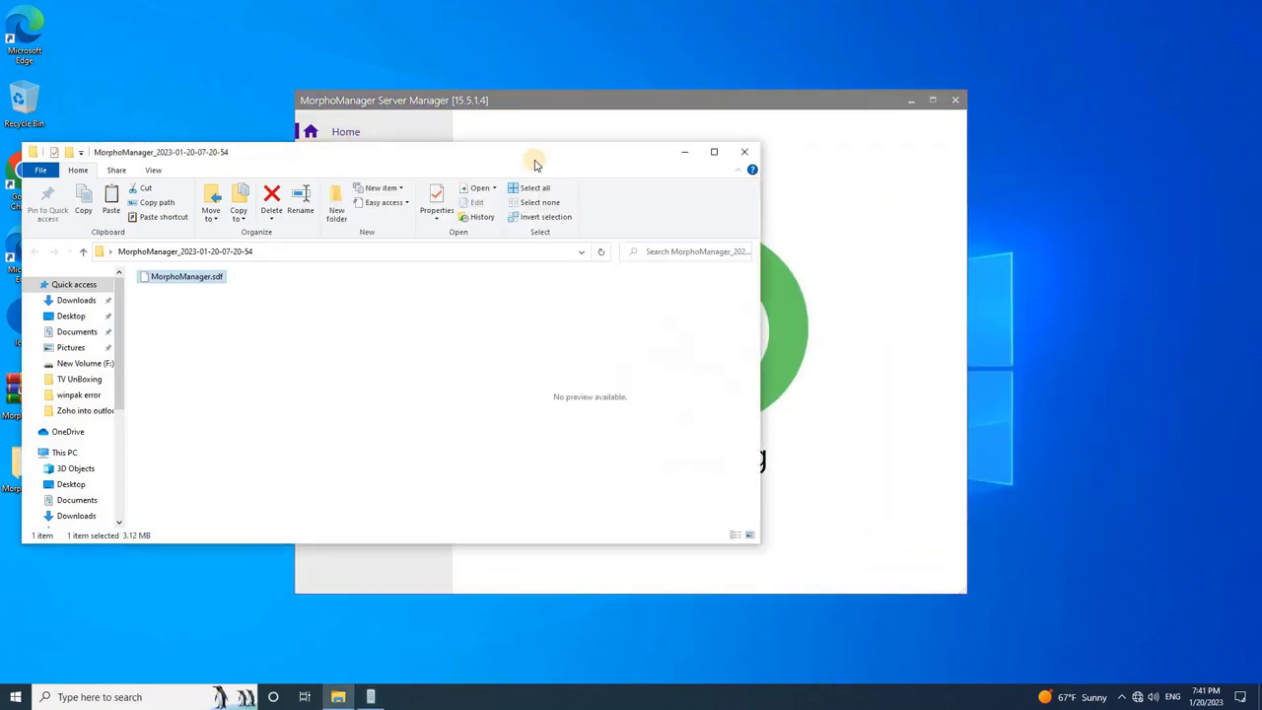
{"action": "left_click", "coordinate": [748, 155]}
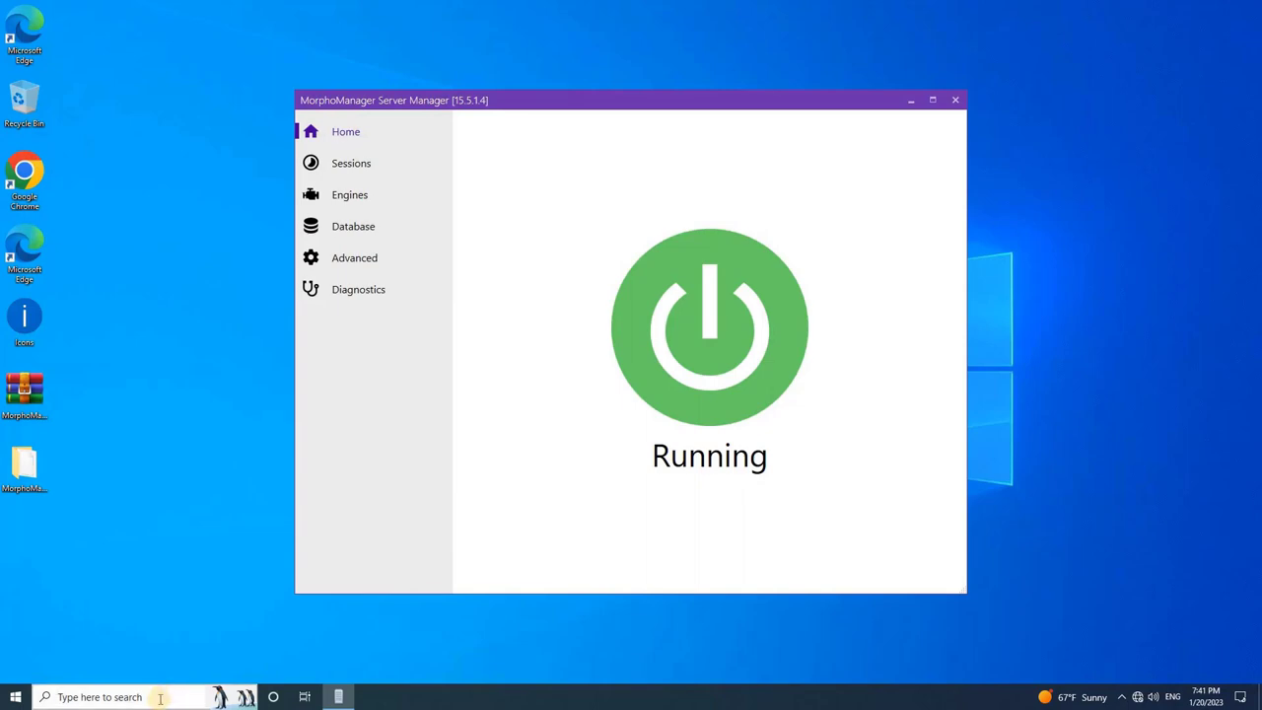
Launch MorphoManager Client and log in as administrator to see the restored 47 devices and 5 users
{"action": "left_click", "coordinate": [160, 697]}
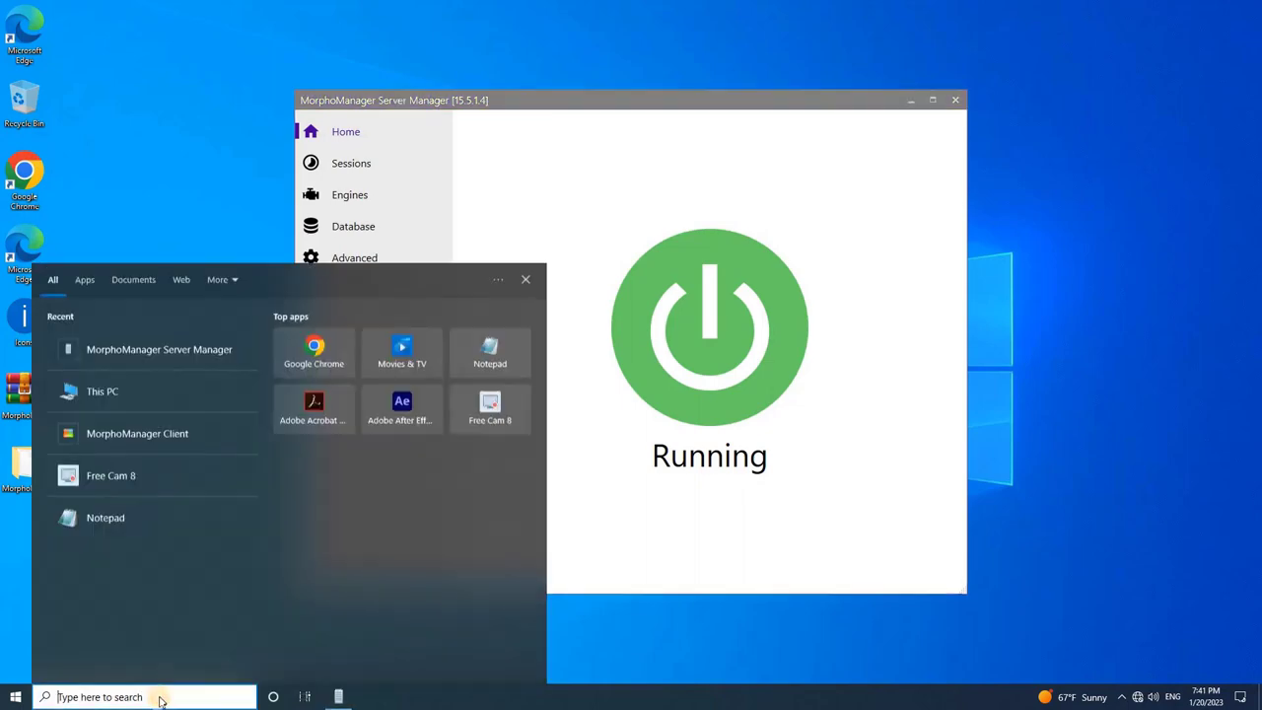
{"action": "left_click", "coordinate": [158, 444]}
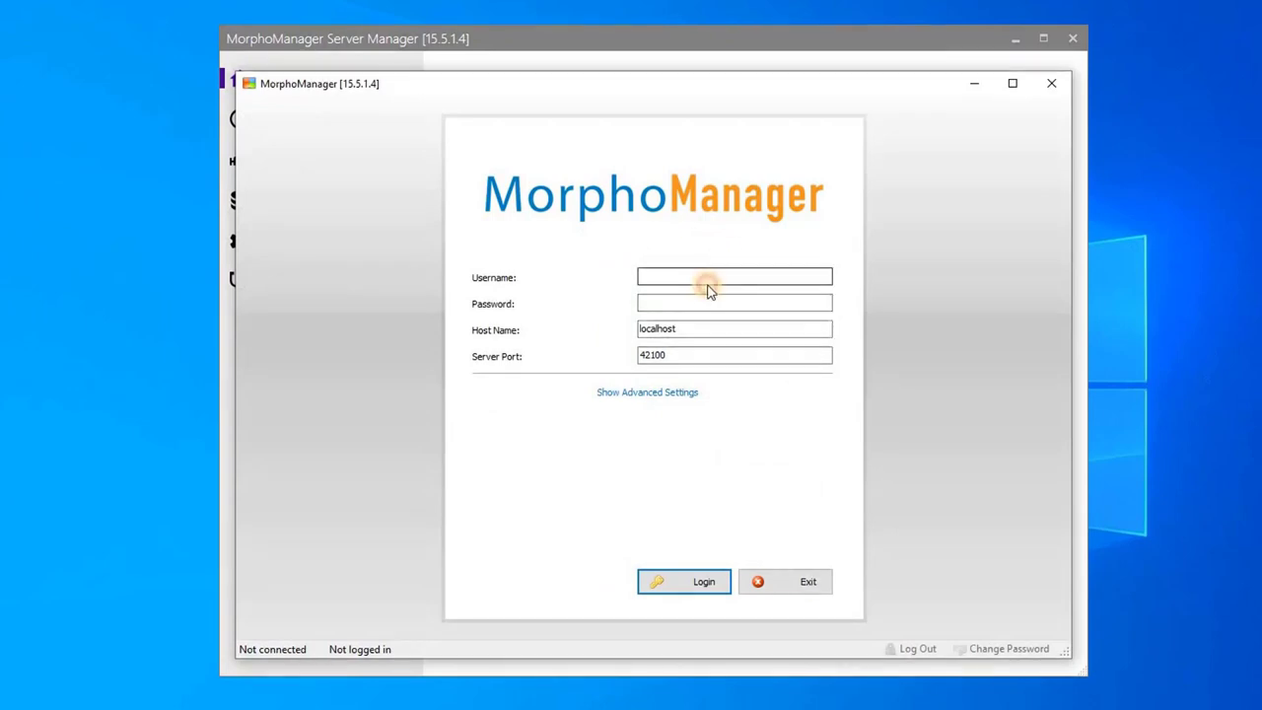
{"action": "left_click", "coordinate": [711, 280]}
{"action": "type", "text": "administrator"}
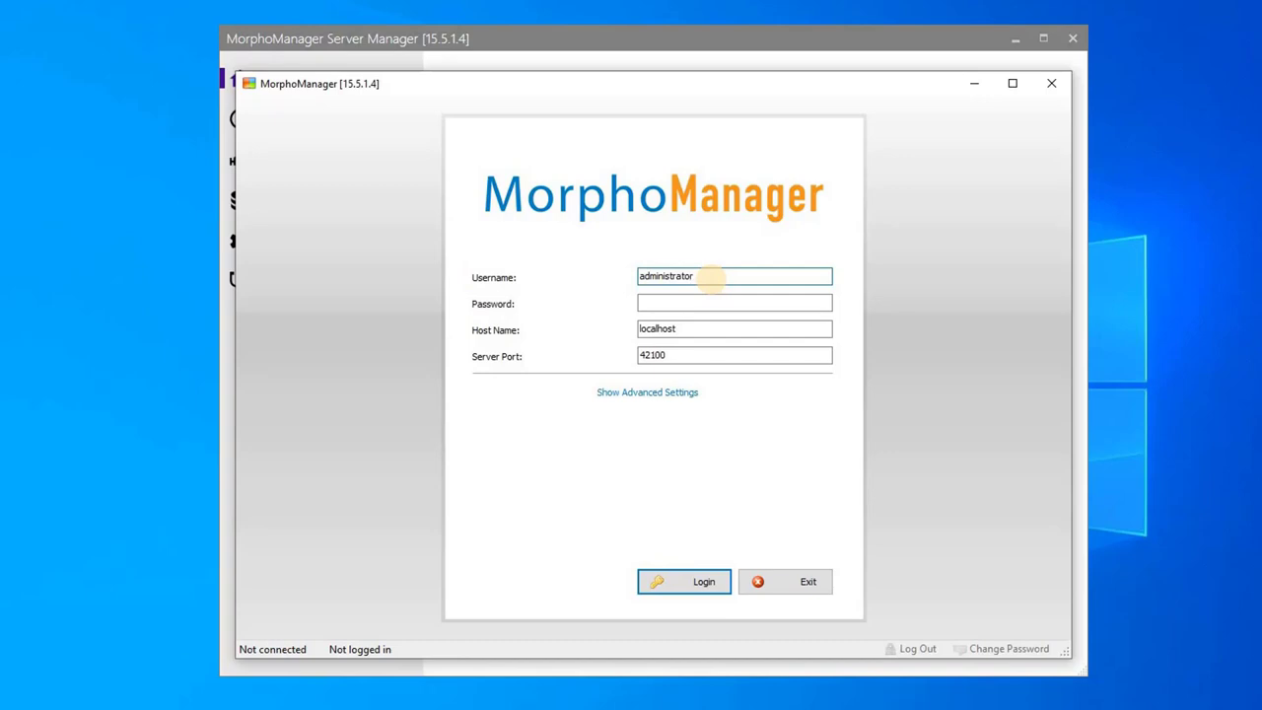
{"action": "key", "text": "Tab"}
{"action": "type", "text": "password"}
{"action": "left_click", "coordinate": [684, 581]}
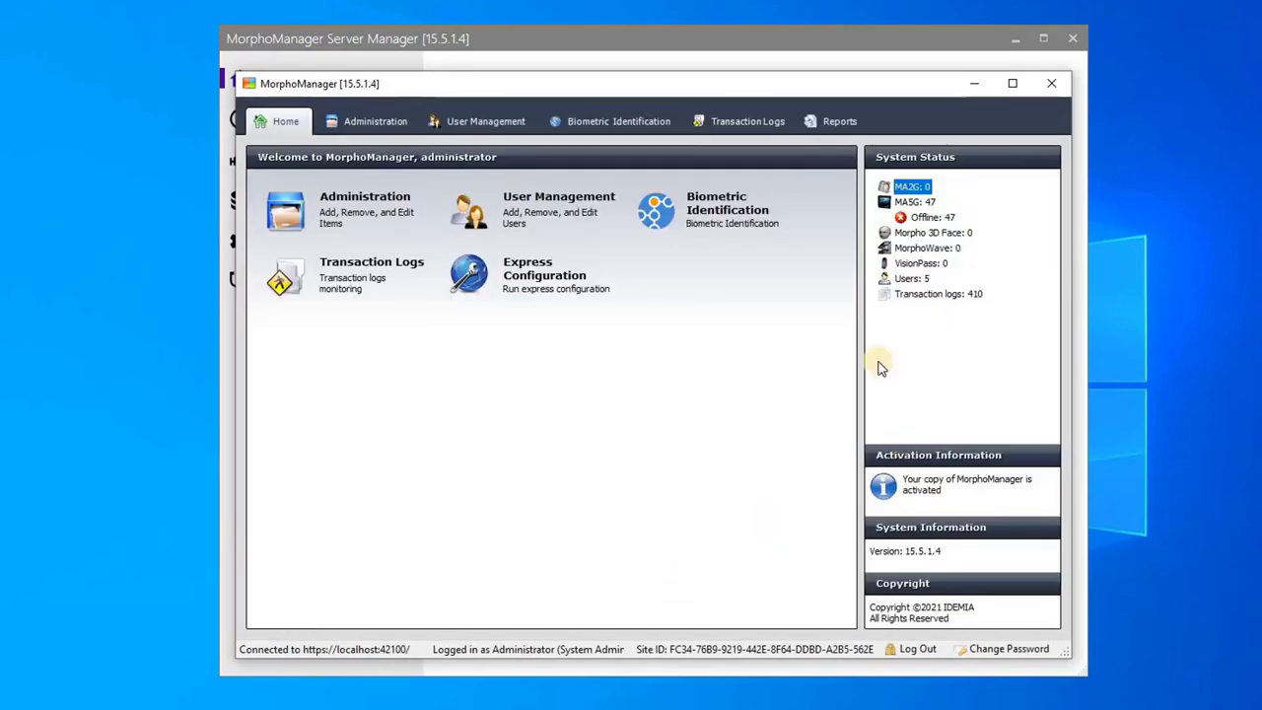
{"action": "left_click", "coordinate": [954, 217]}
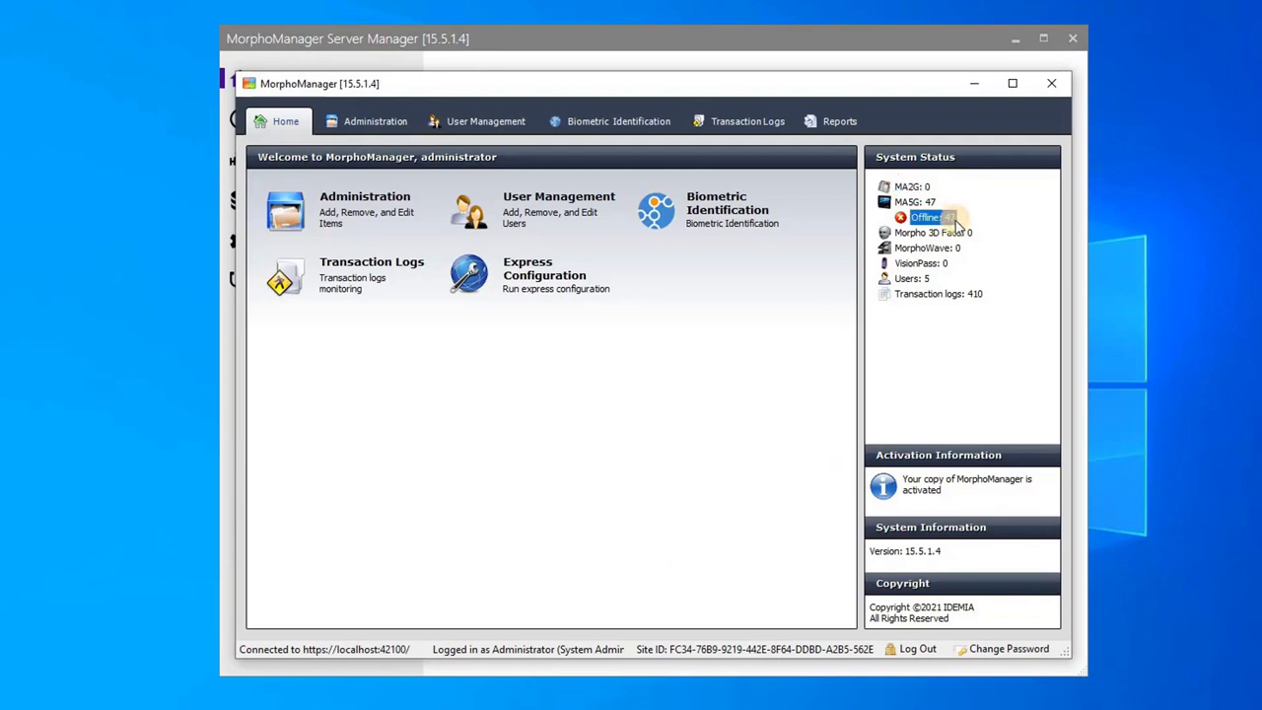
{"action": "left_click", "coordinate": [923, 281]}
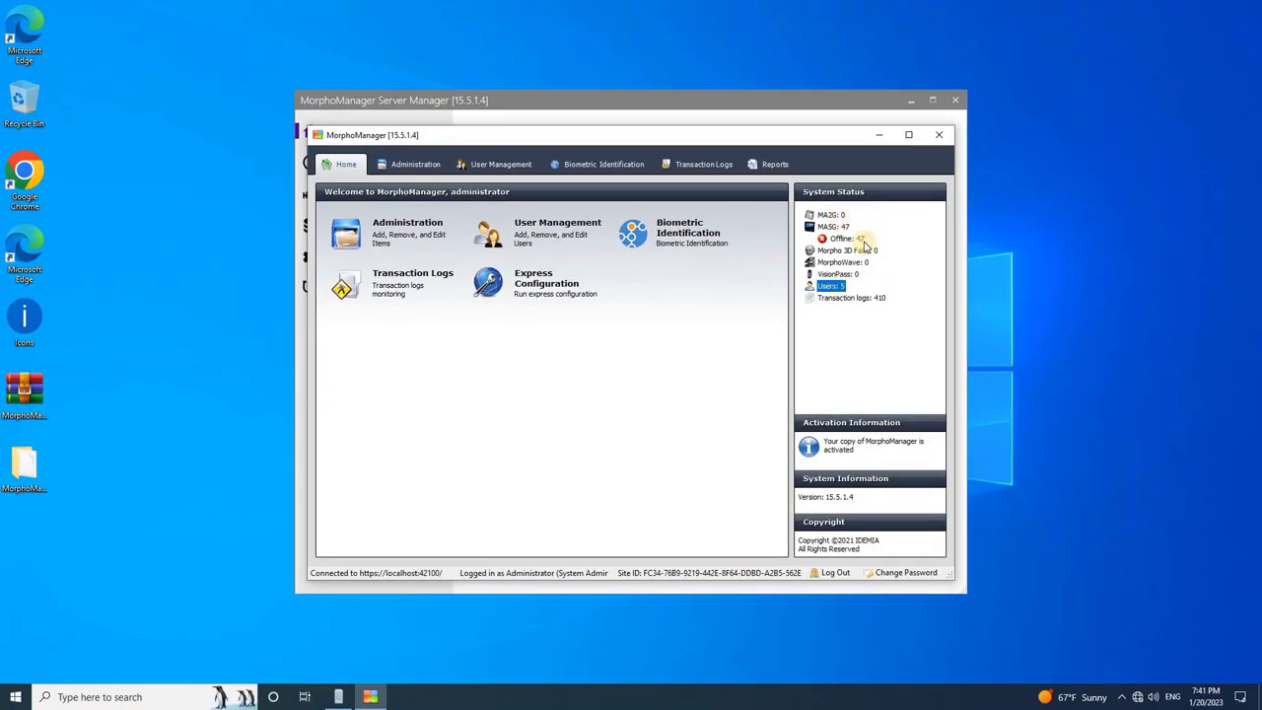
{"action": "left_click", "coordinate": [847, 239]}
{"action": "left_click", "coordinate": [831, 286]}
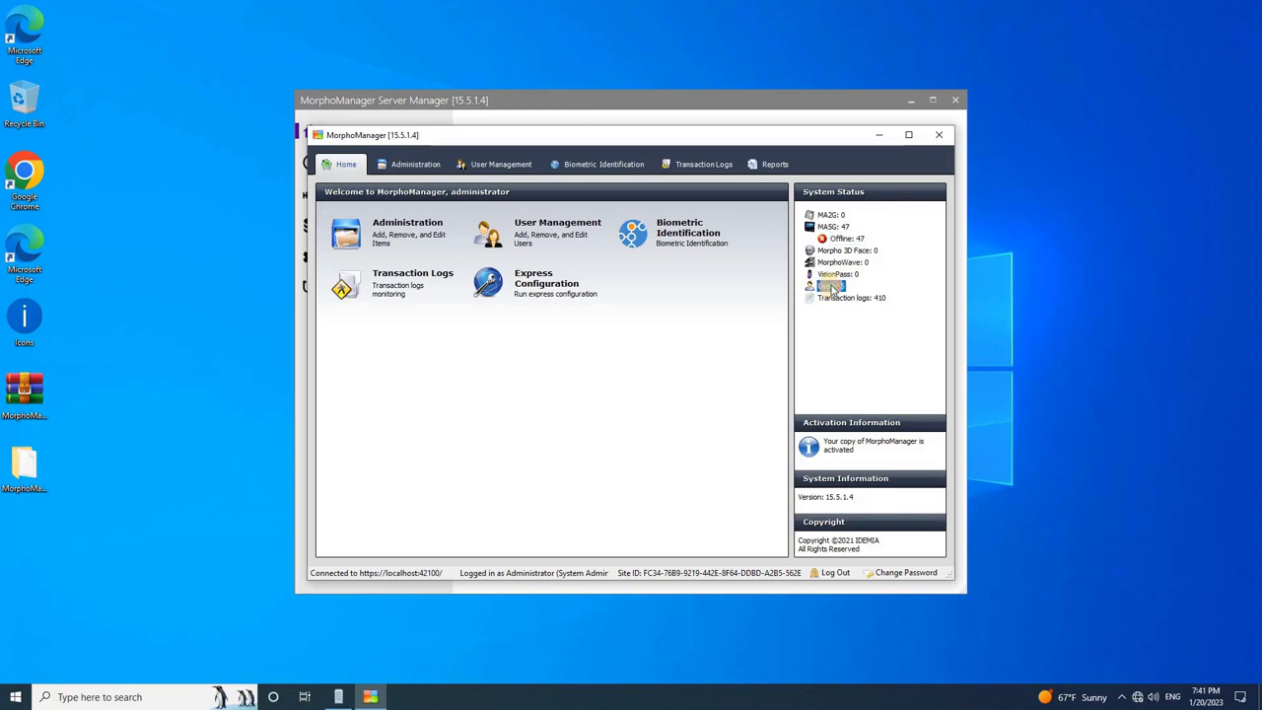